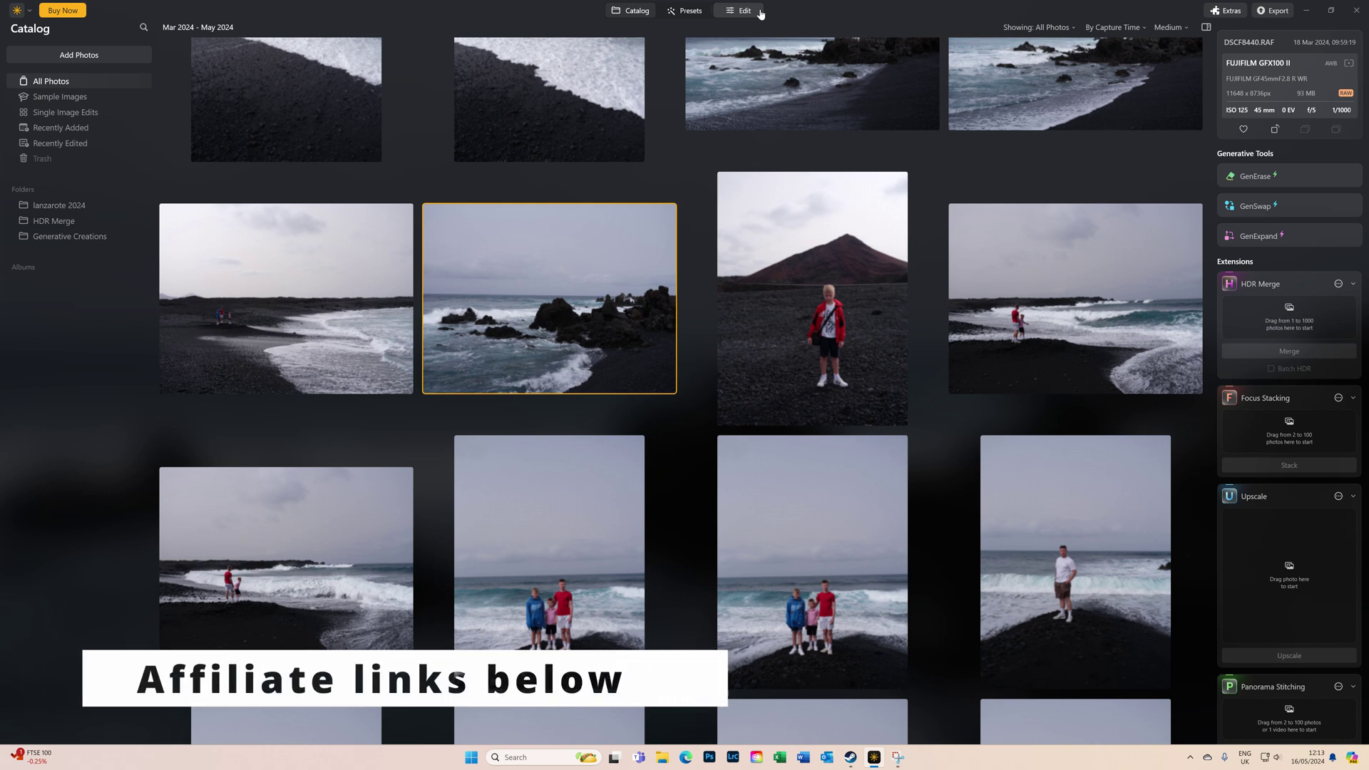
- Open the selected rocky seascape photo for editing
click(760, 15)
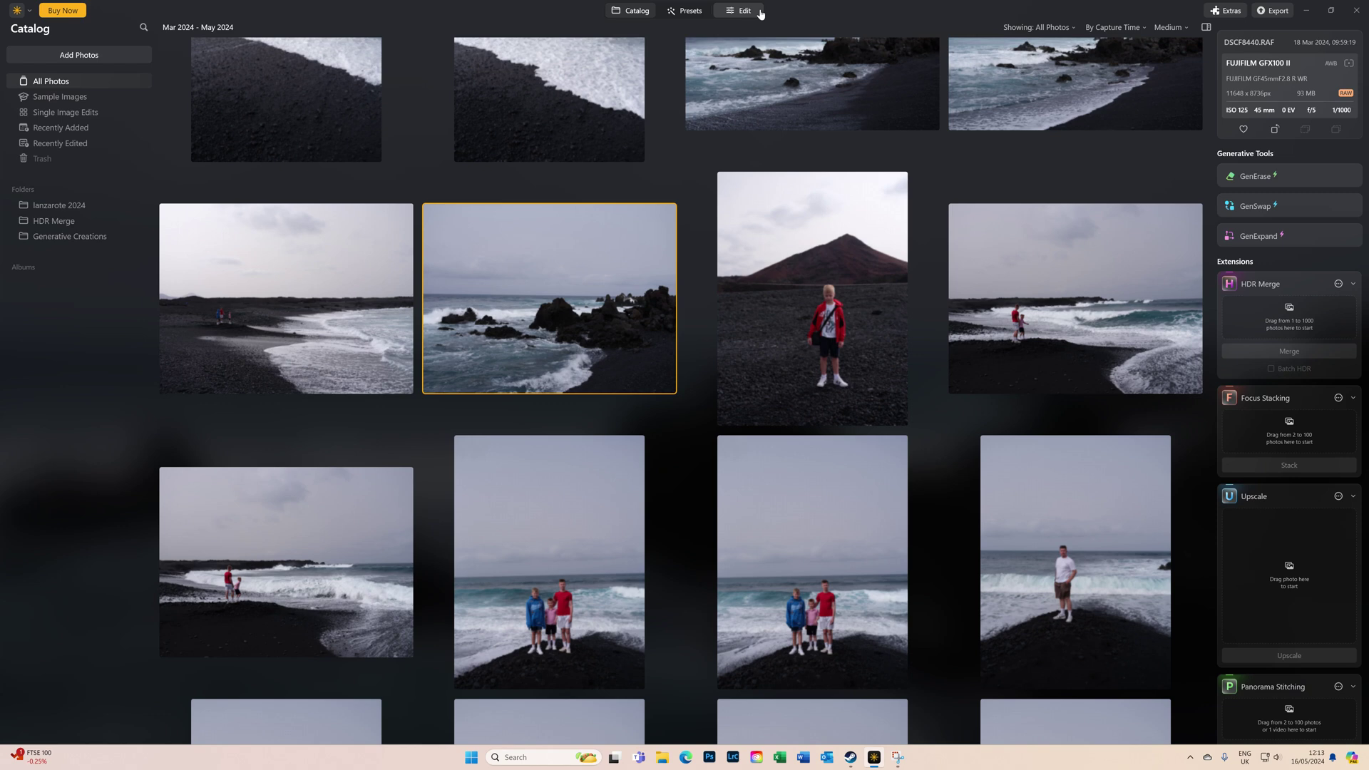
click(760, 13)
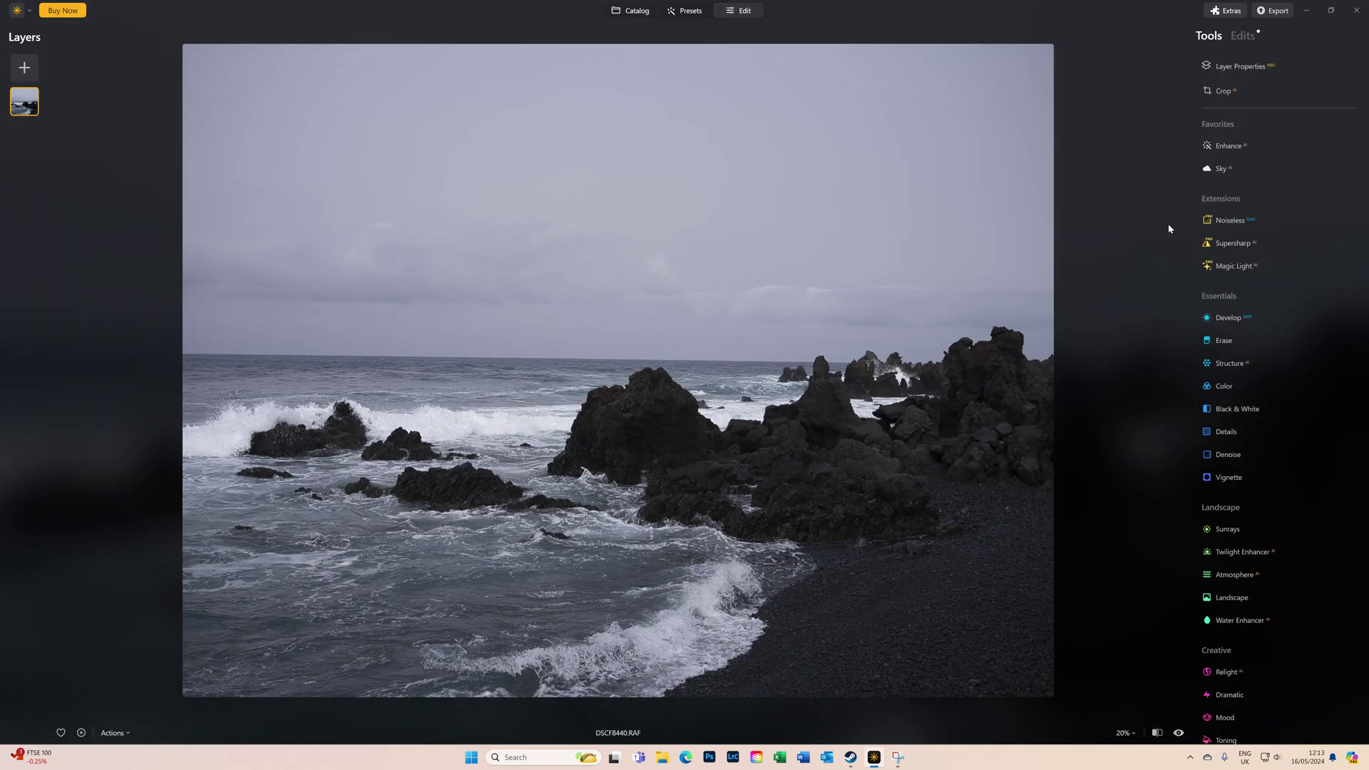
click(1237, 36)
click(1217, 37)
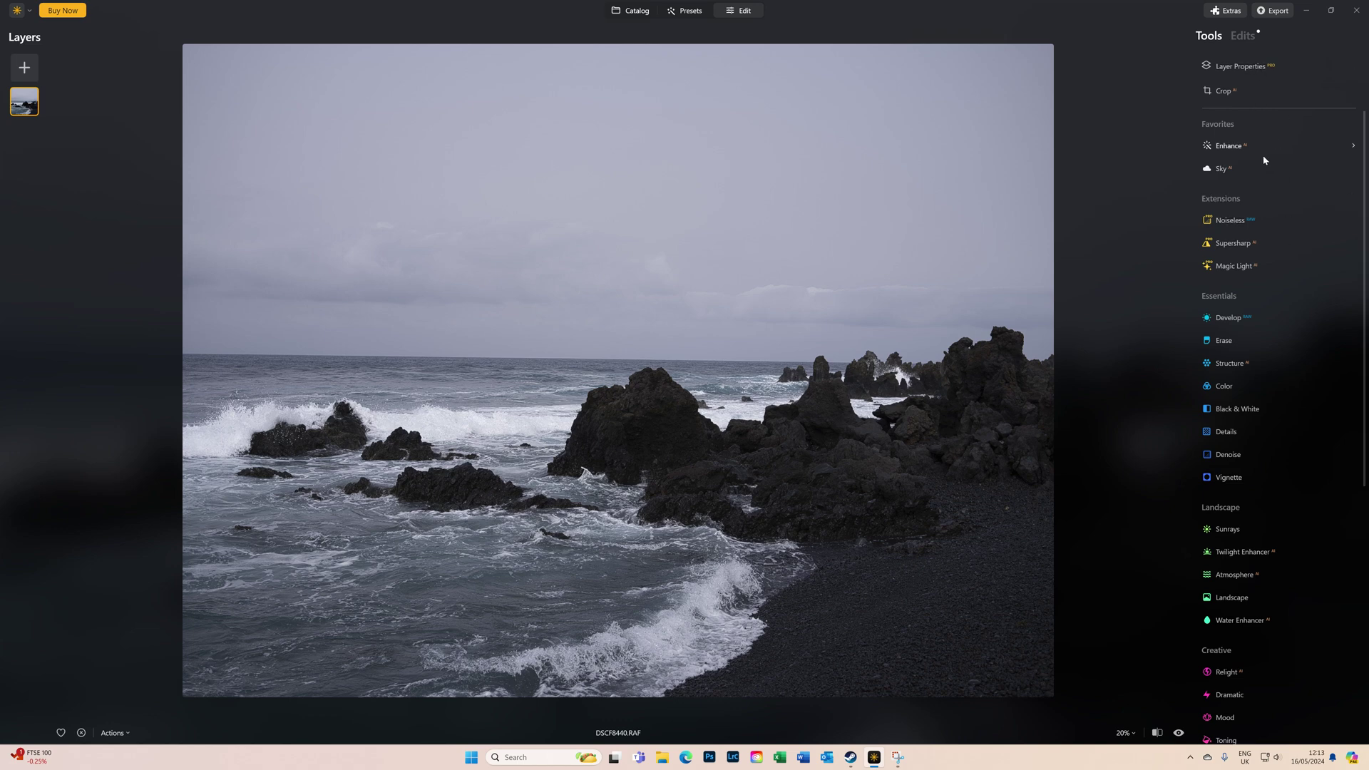
- Try the Enhance tool's Accent at 100 on the seascape, inspect the rock detail up close, and settle Accent at 63
click(1223, 151)
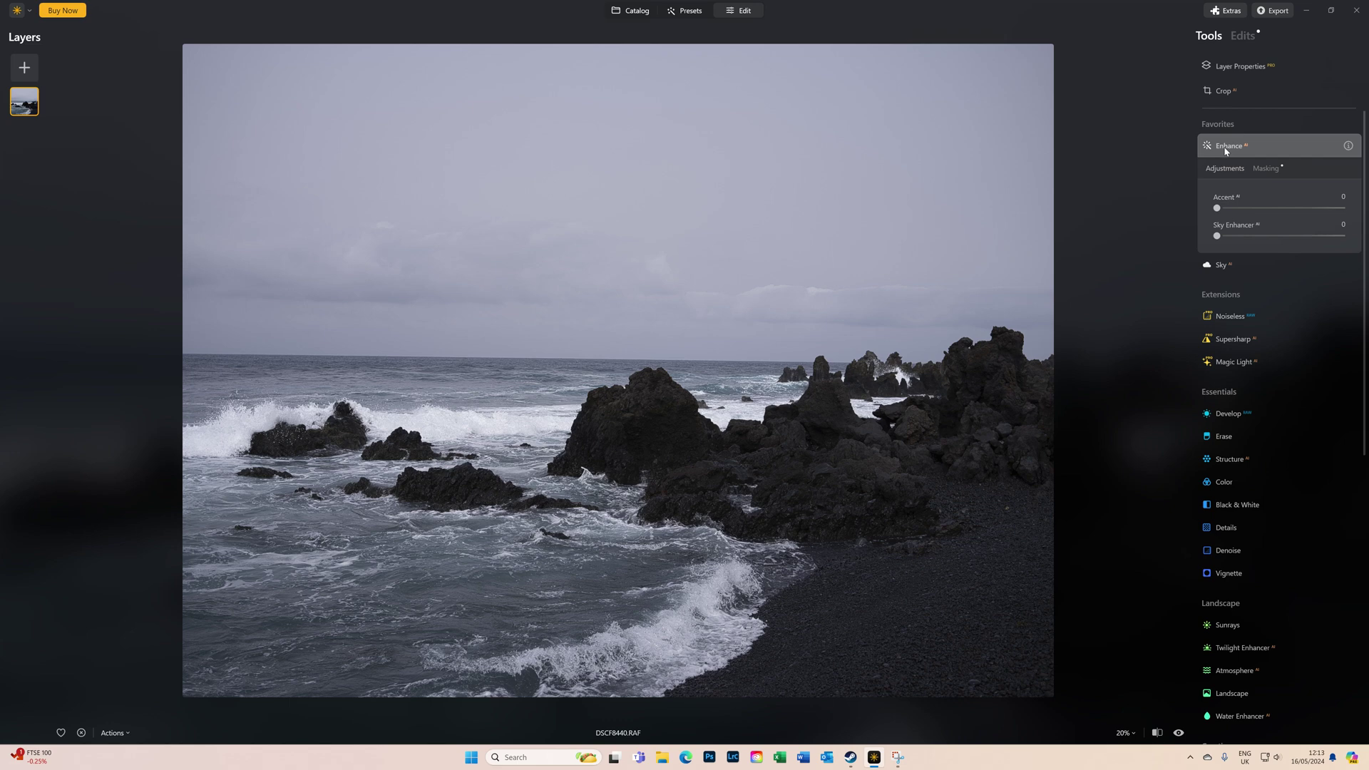
drag(1218, 208, 1341, 208)
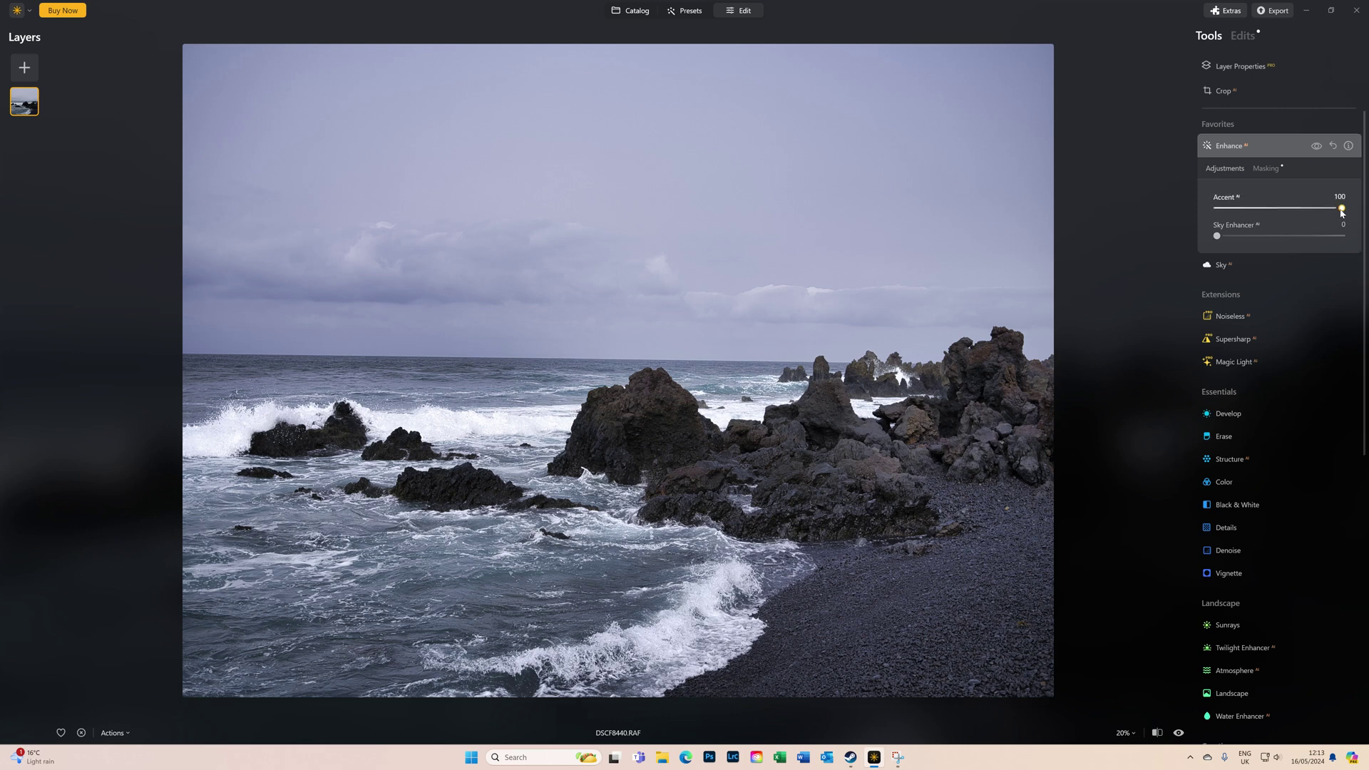
mouse_move(1342, 212)
mouse_down()
mouse_move(1308, 213)
mouse_move(1344, 217)
mouse_up()
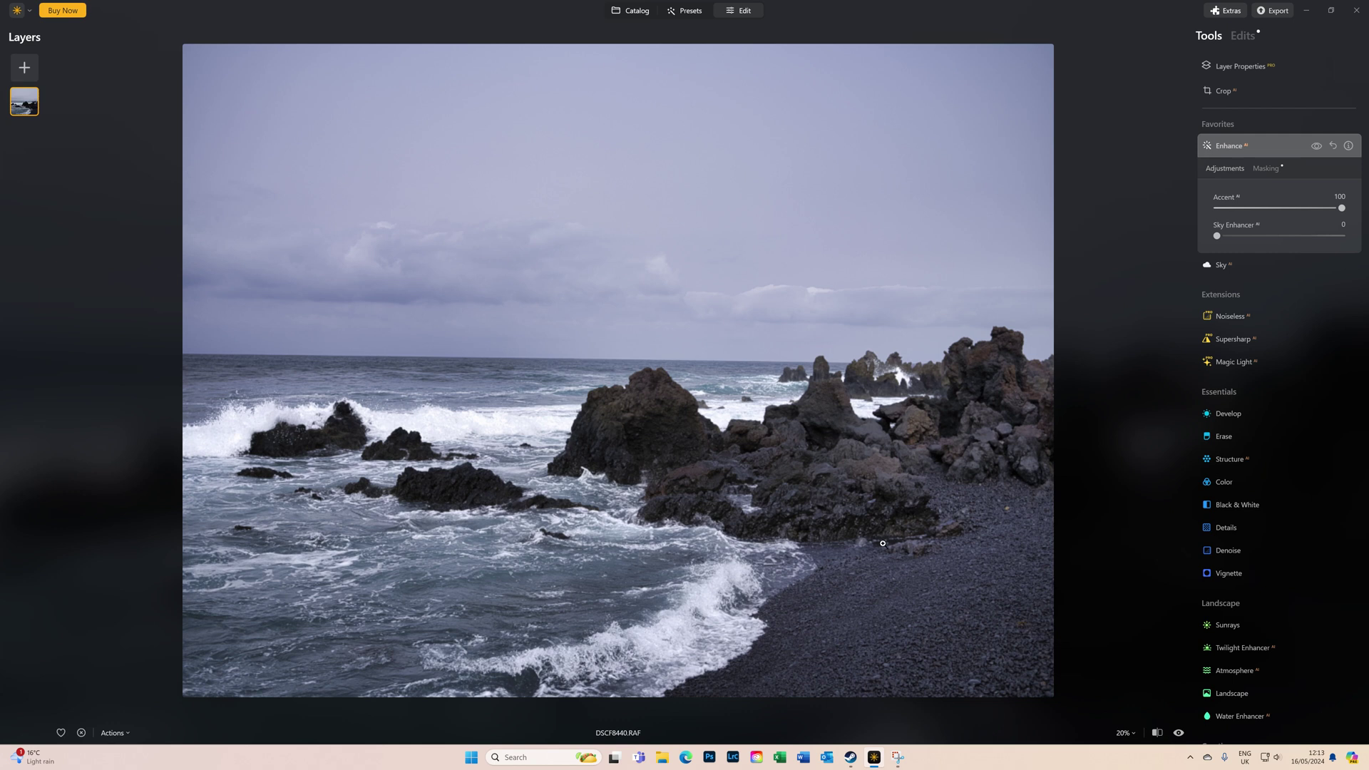
double_click(653, 454)
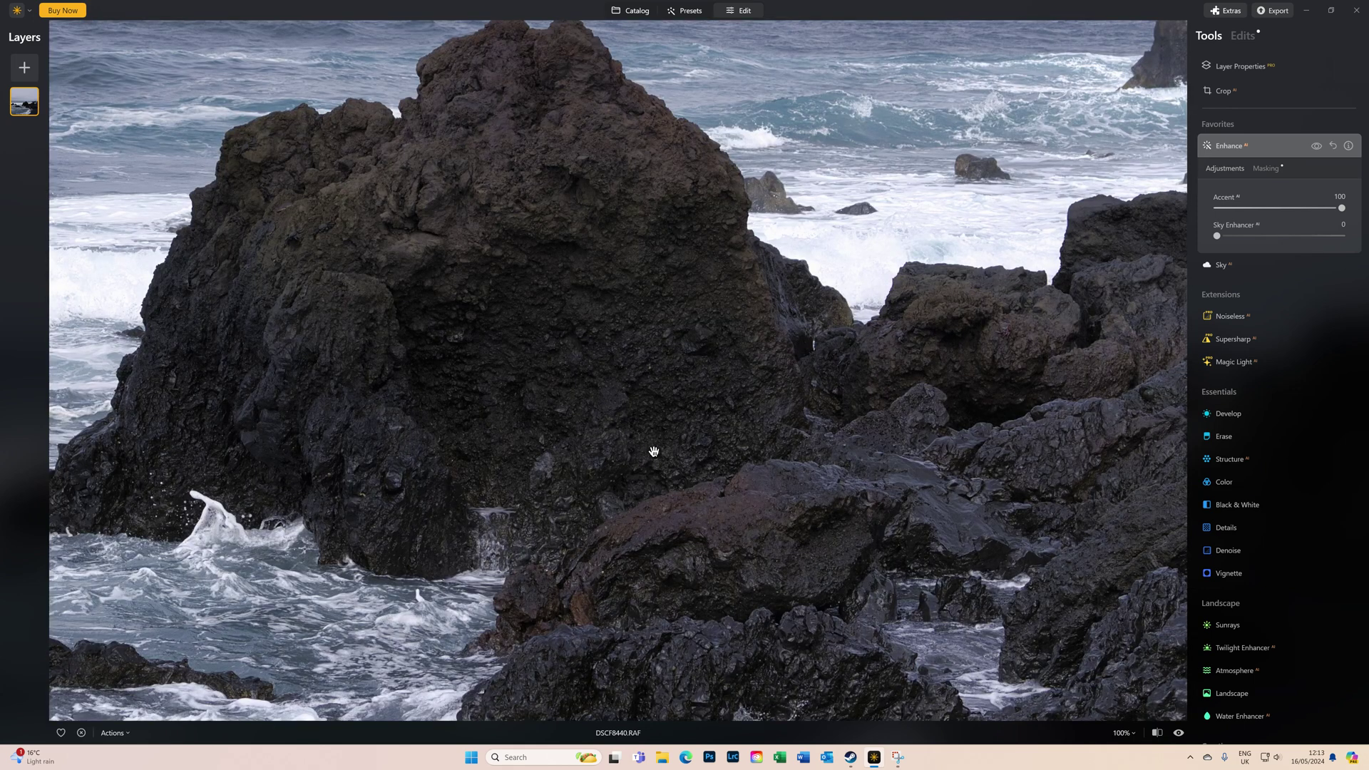
drag(443, 305, 908, 418)
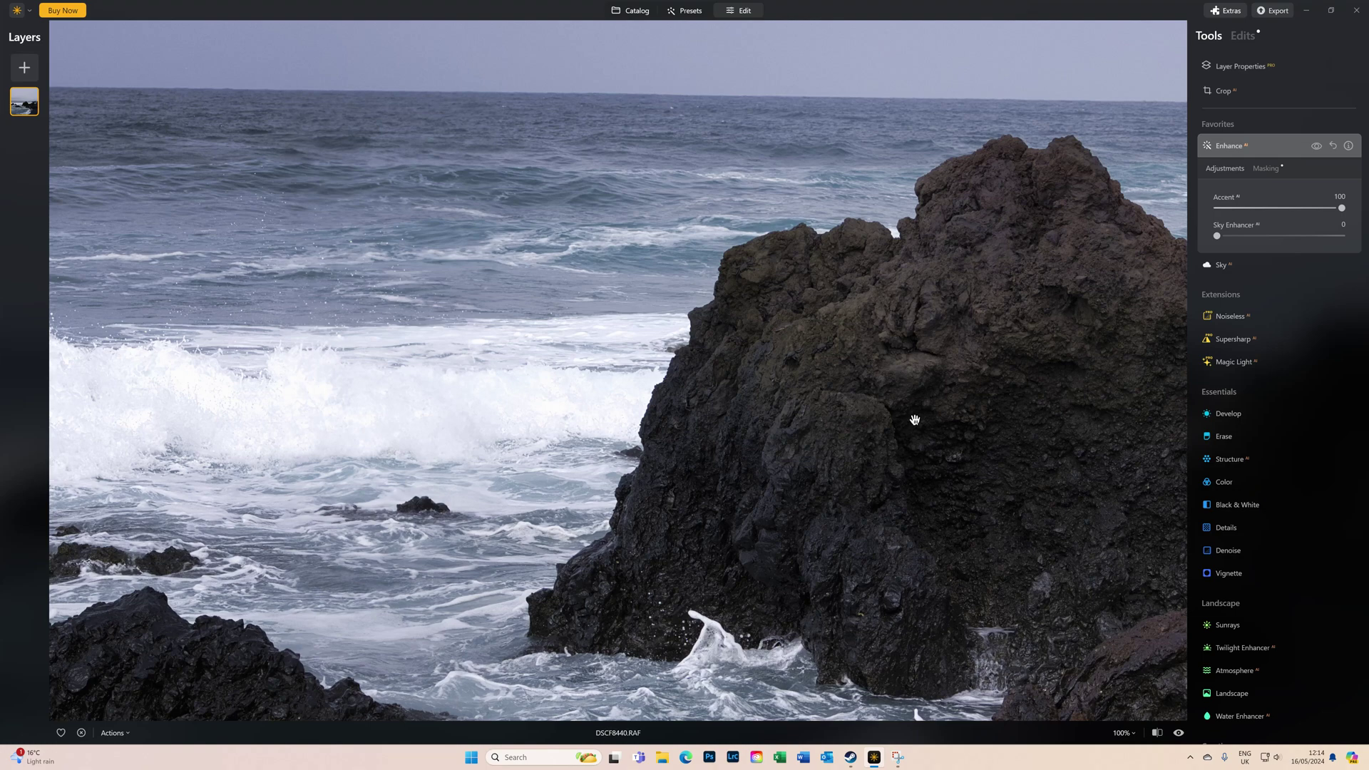
mouse_move(1341, 208)
mouse_down()
mouse_move(1265, 209)
mouse_move(1343, 208)
mouse_up()
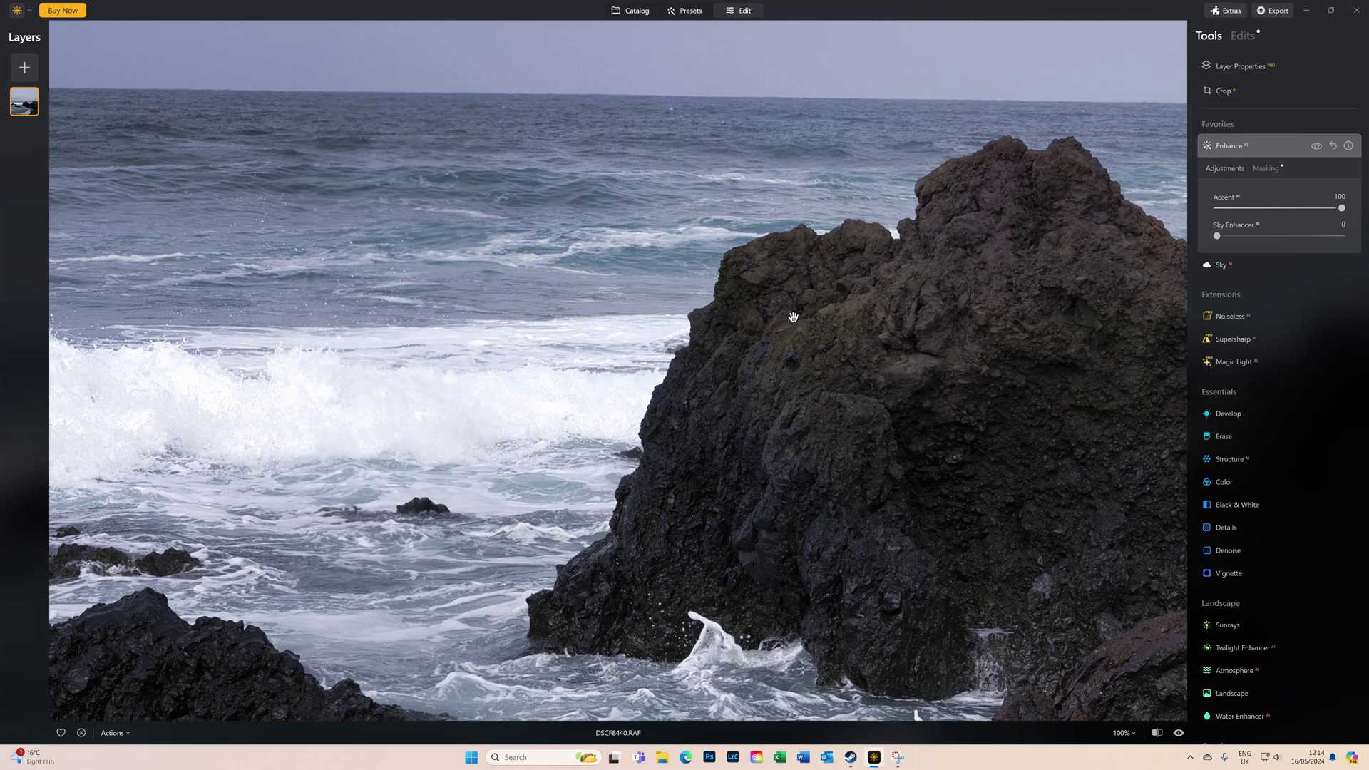
click(795, 314)
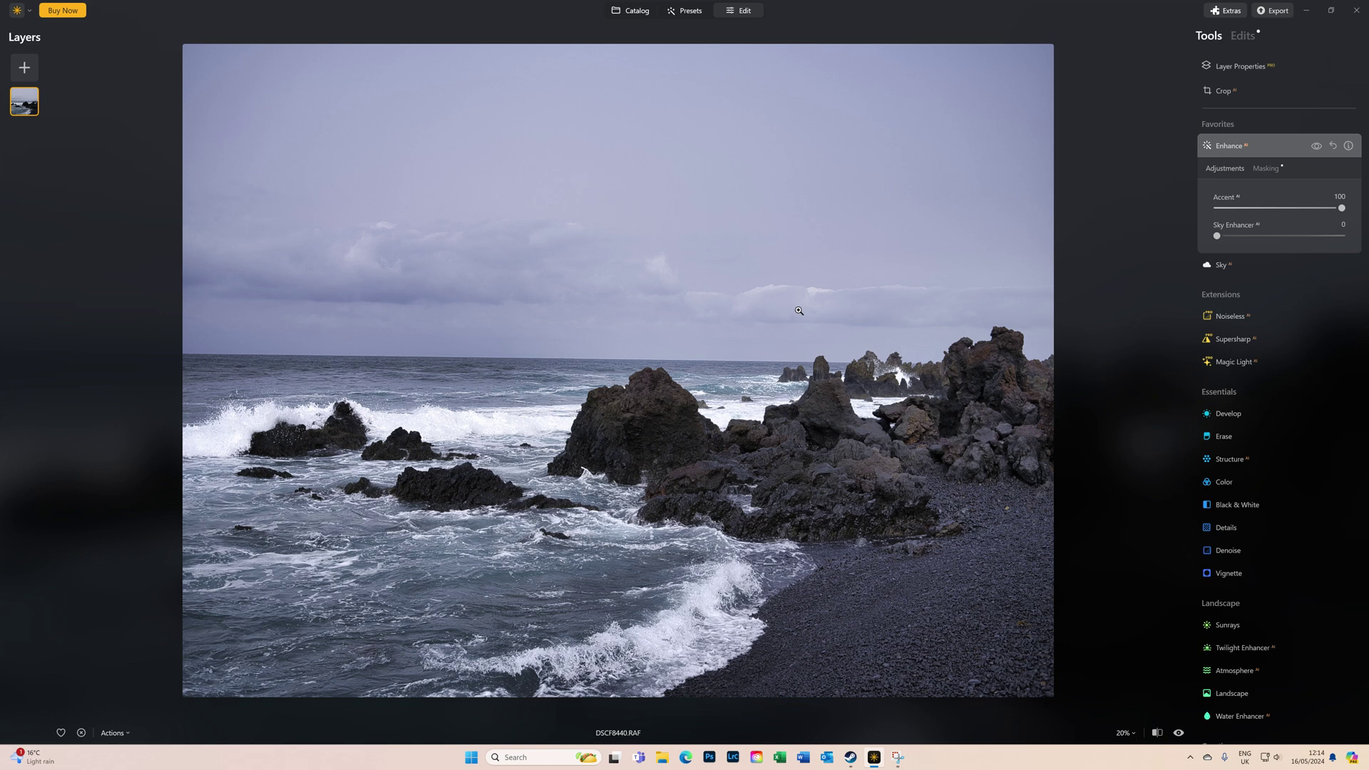
drag(1341, 207, 1296, 207)
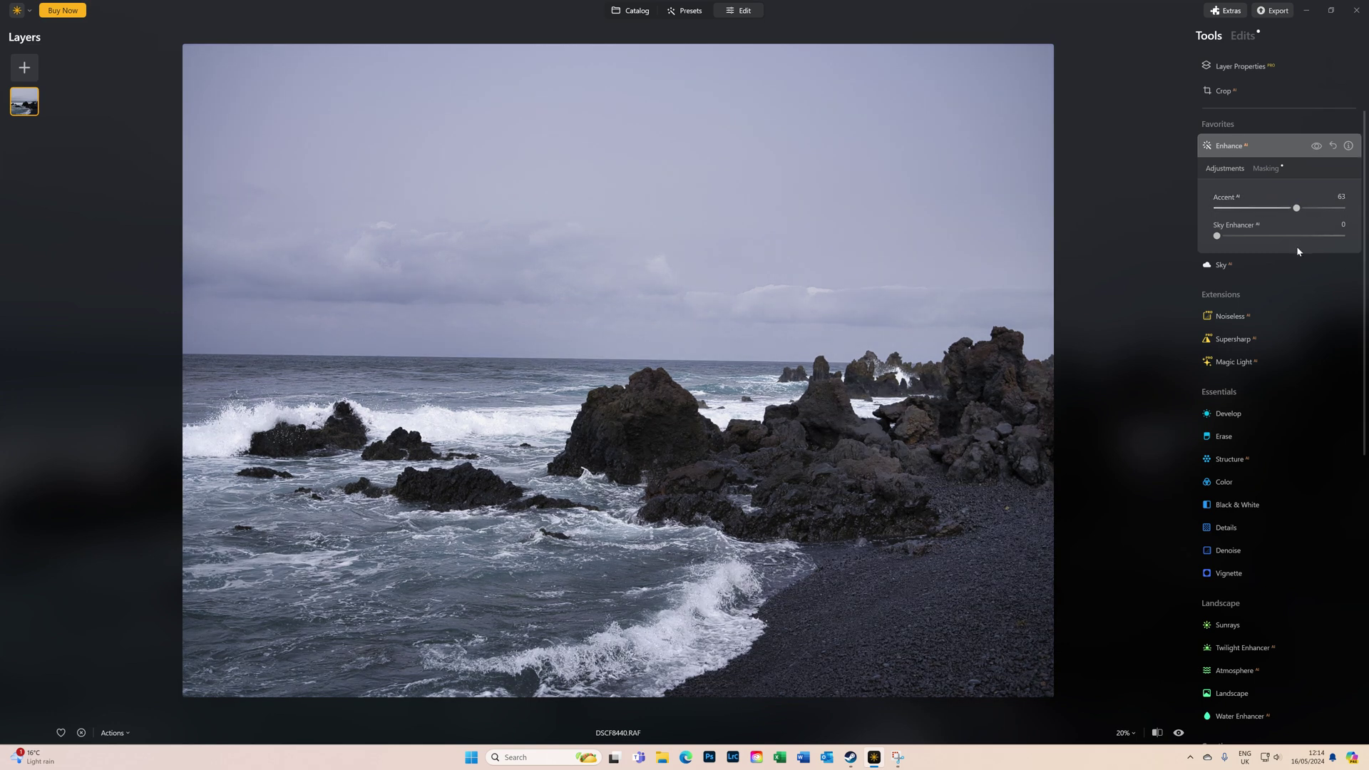
- Reopen Enhance on the seascape and set Sky Enhancer to 72
click(1281, 264)
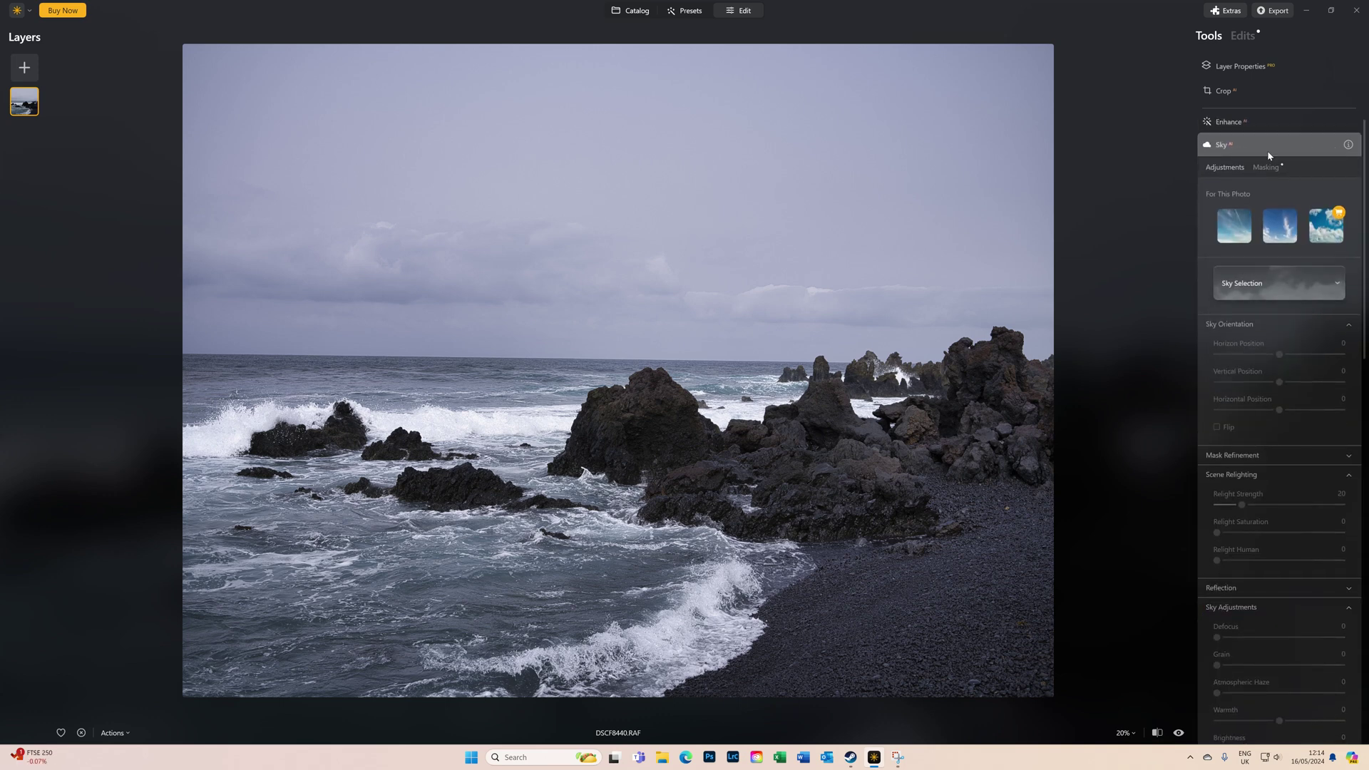
click(1228, 122)
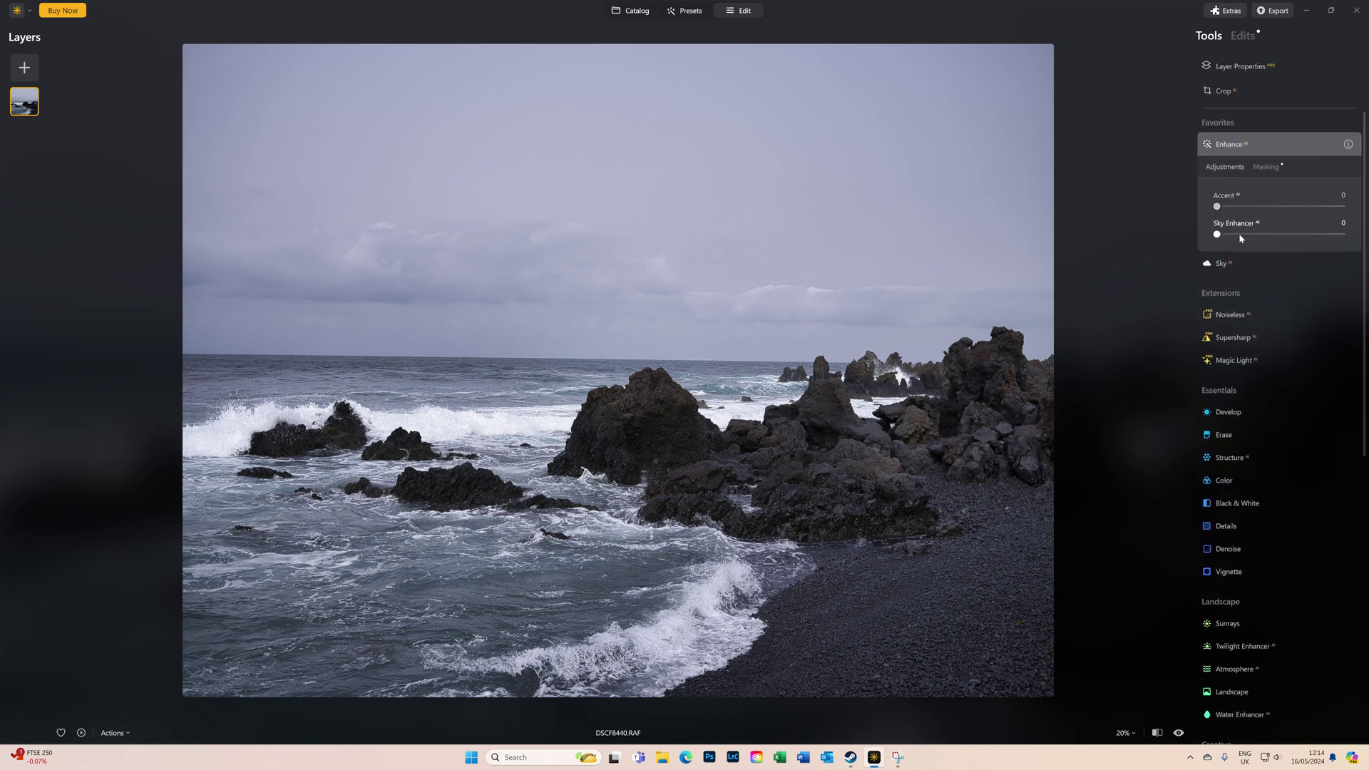
drag(1217, 235, 1308, 233)
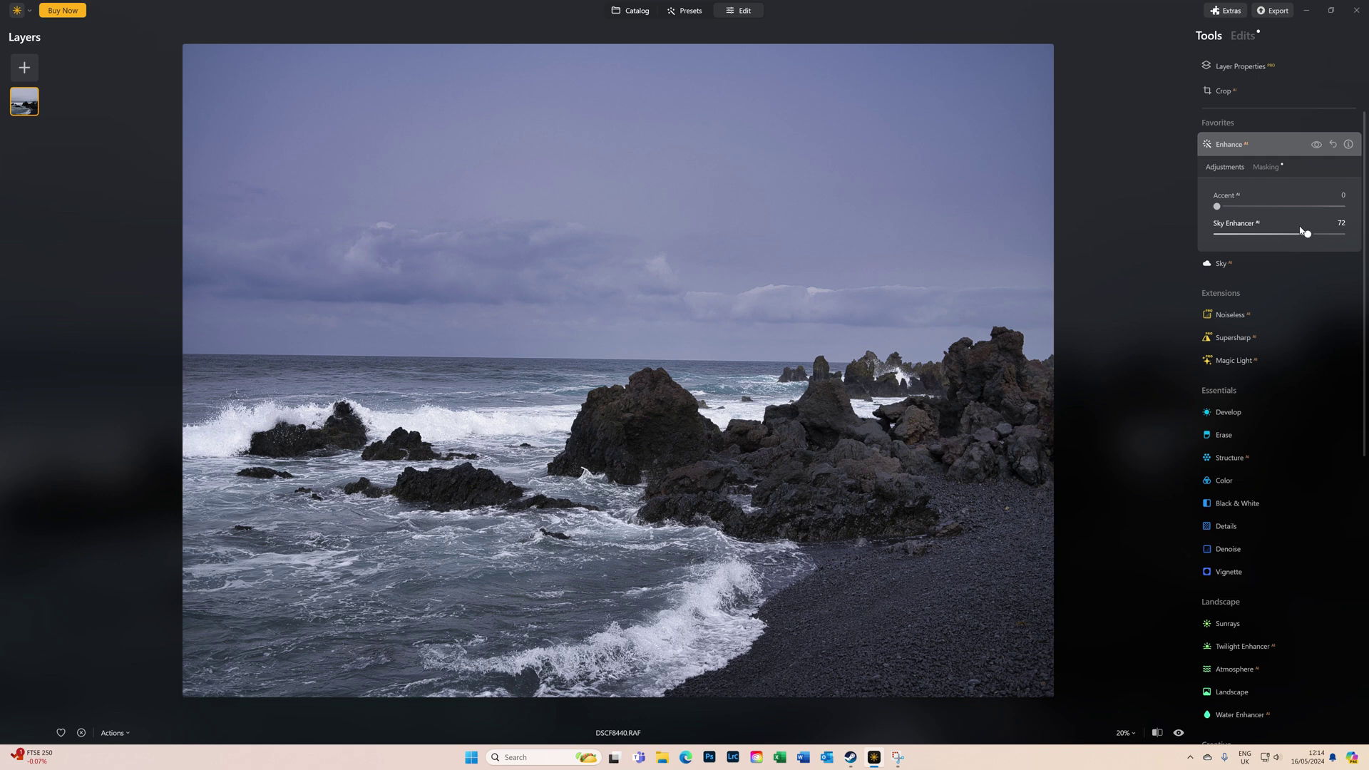
- Look through the Sky tool's selection, orientation, relighting and sky adjustment settings
click(1222, 264)
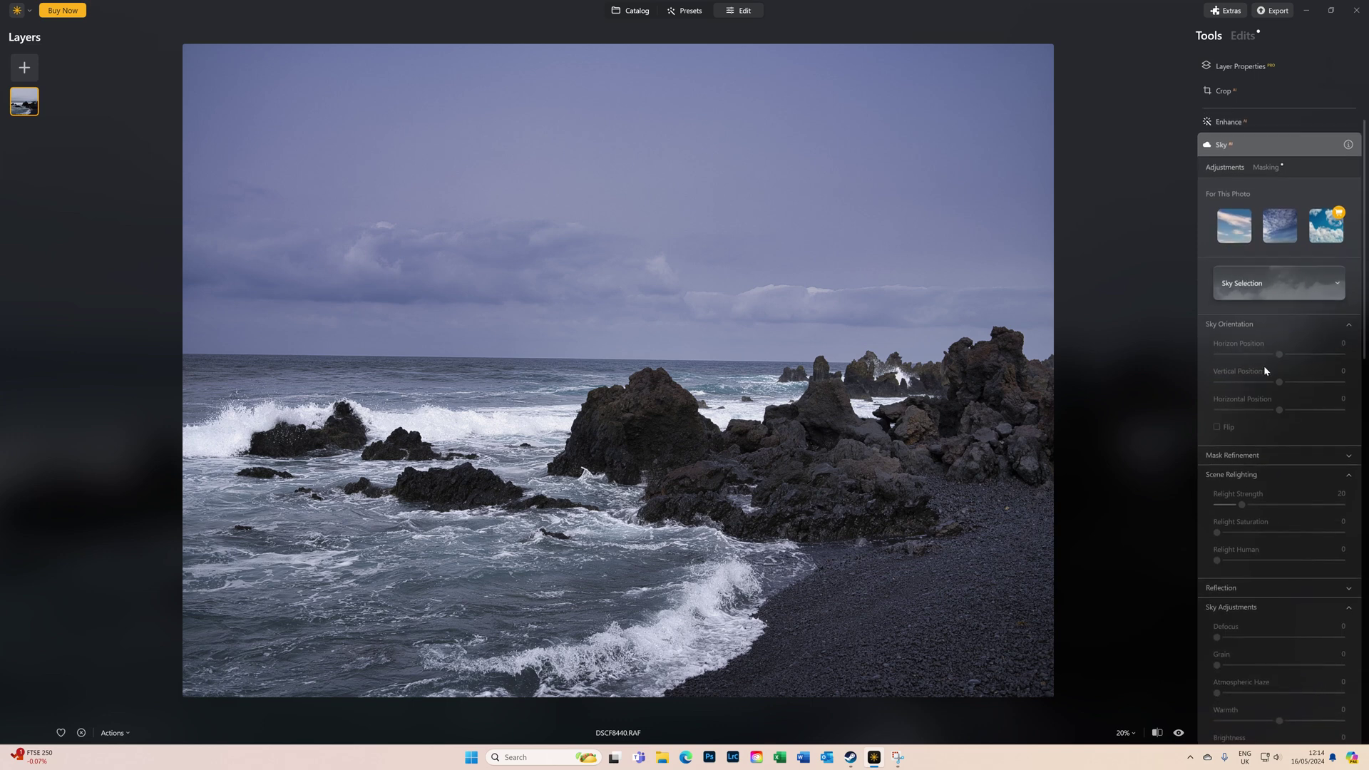
scroll(1278, 435, down, 3)
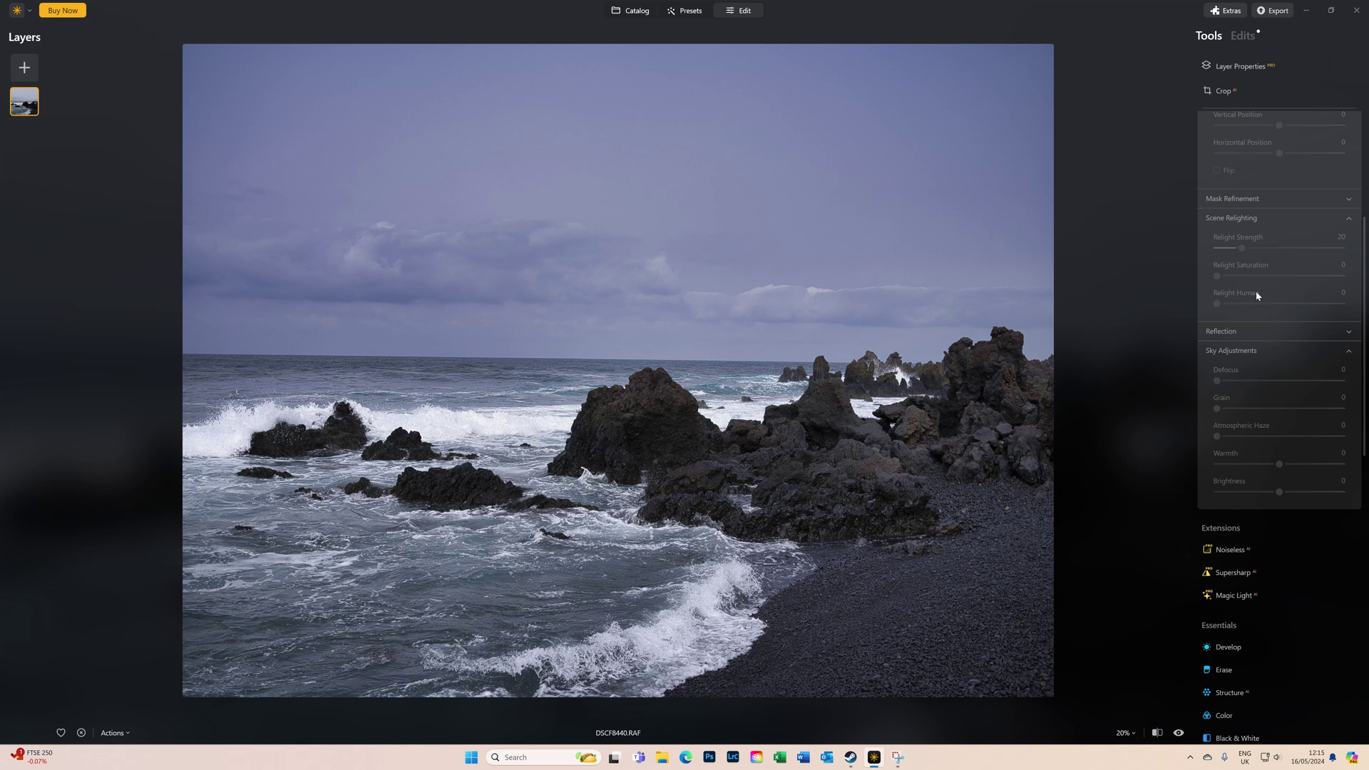
scroll(1295, 482, down, 3)
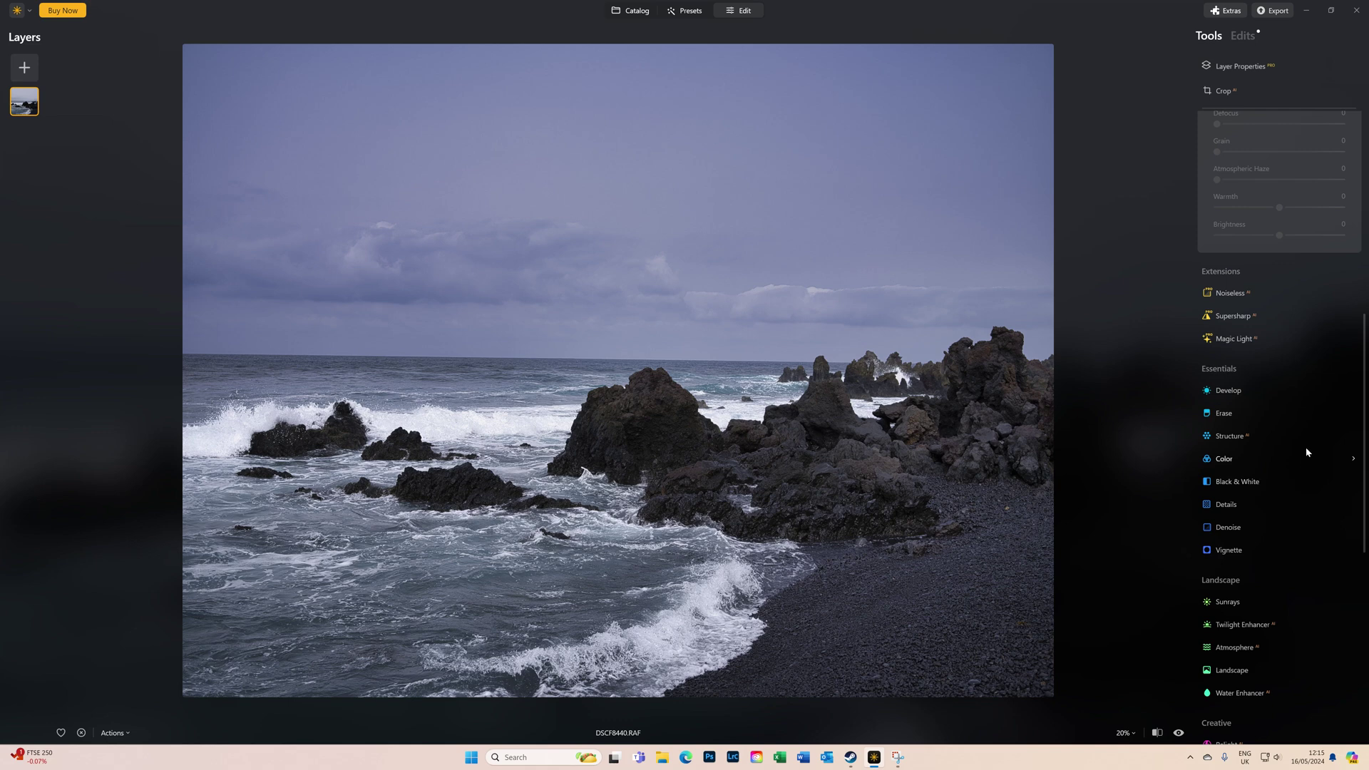
- Examine the Develop tool's Light, Blacks & Whites, Curves and Color settings for the seascape
click(1229, 391)
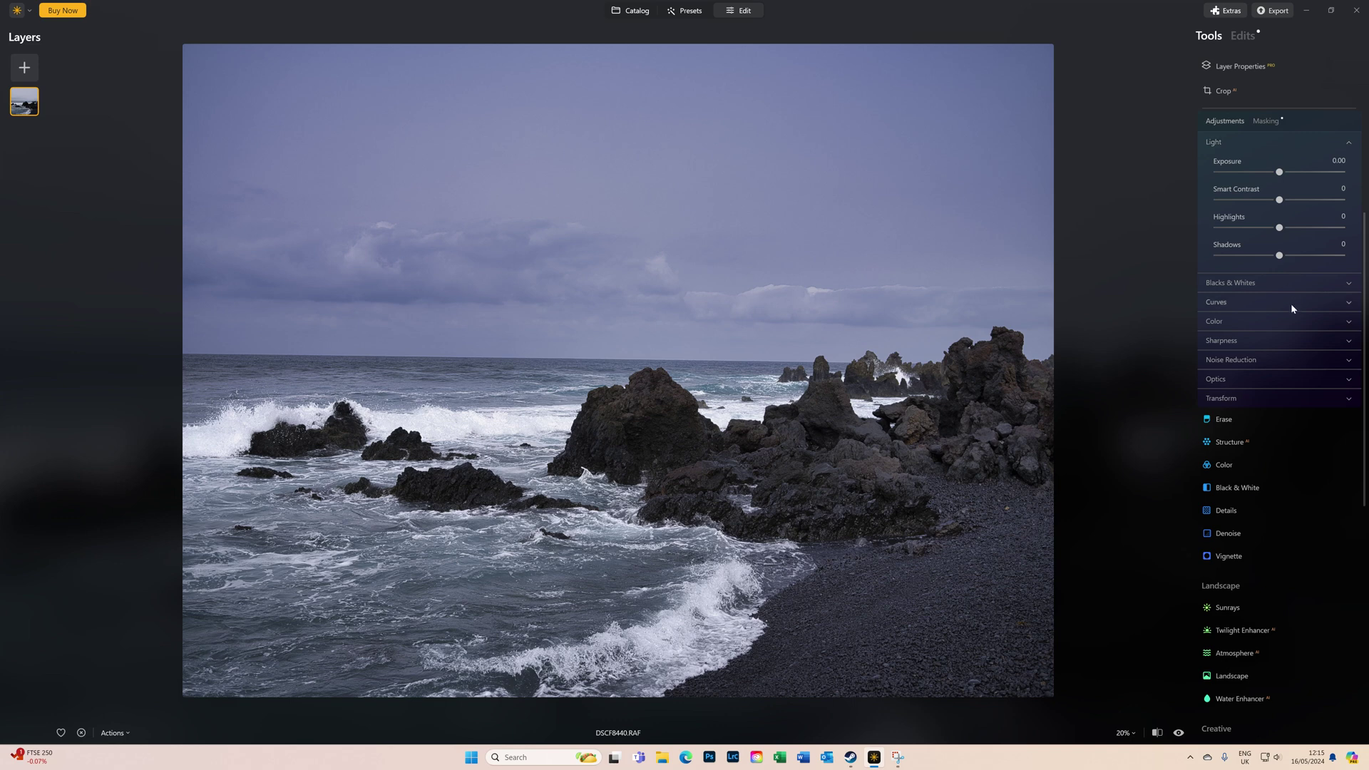
click(1270, 284)
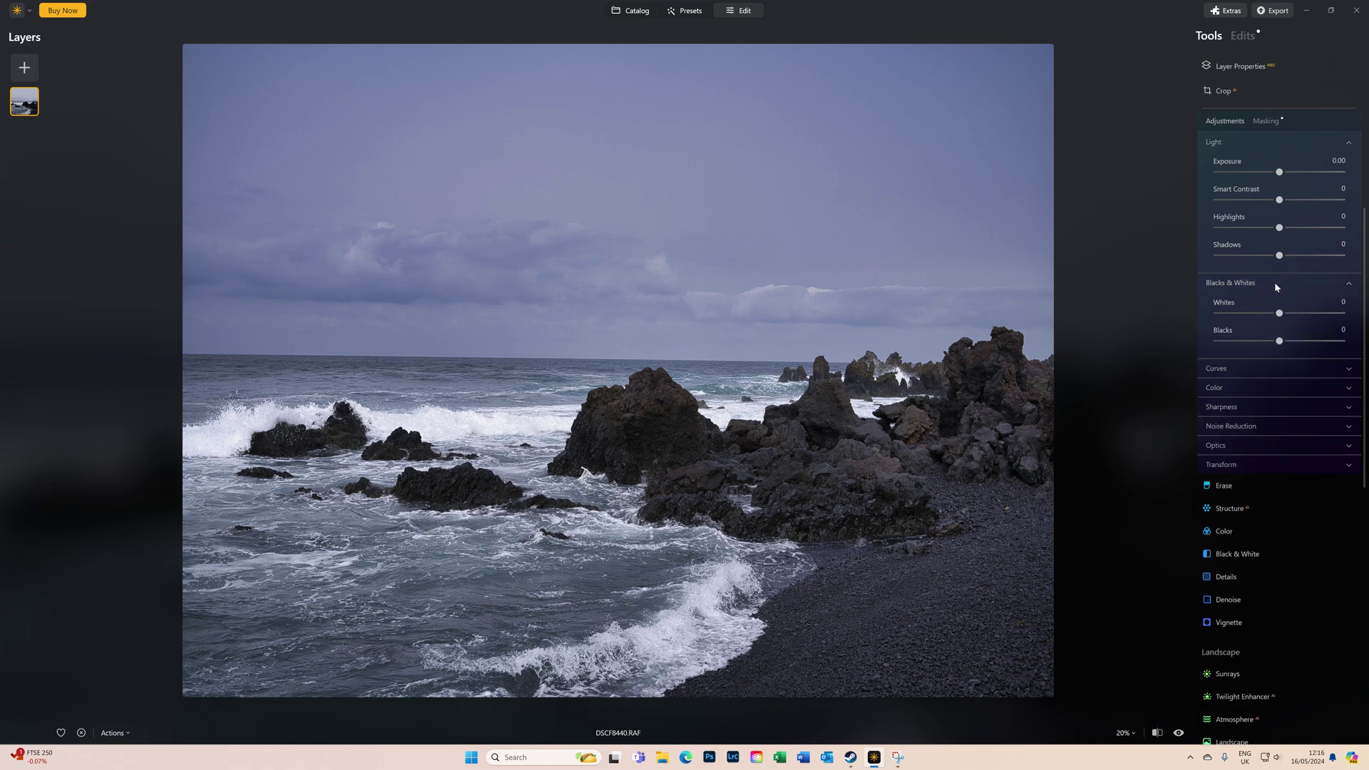
click(1276, 371)
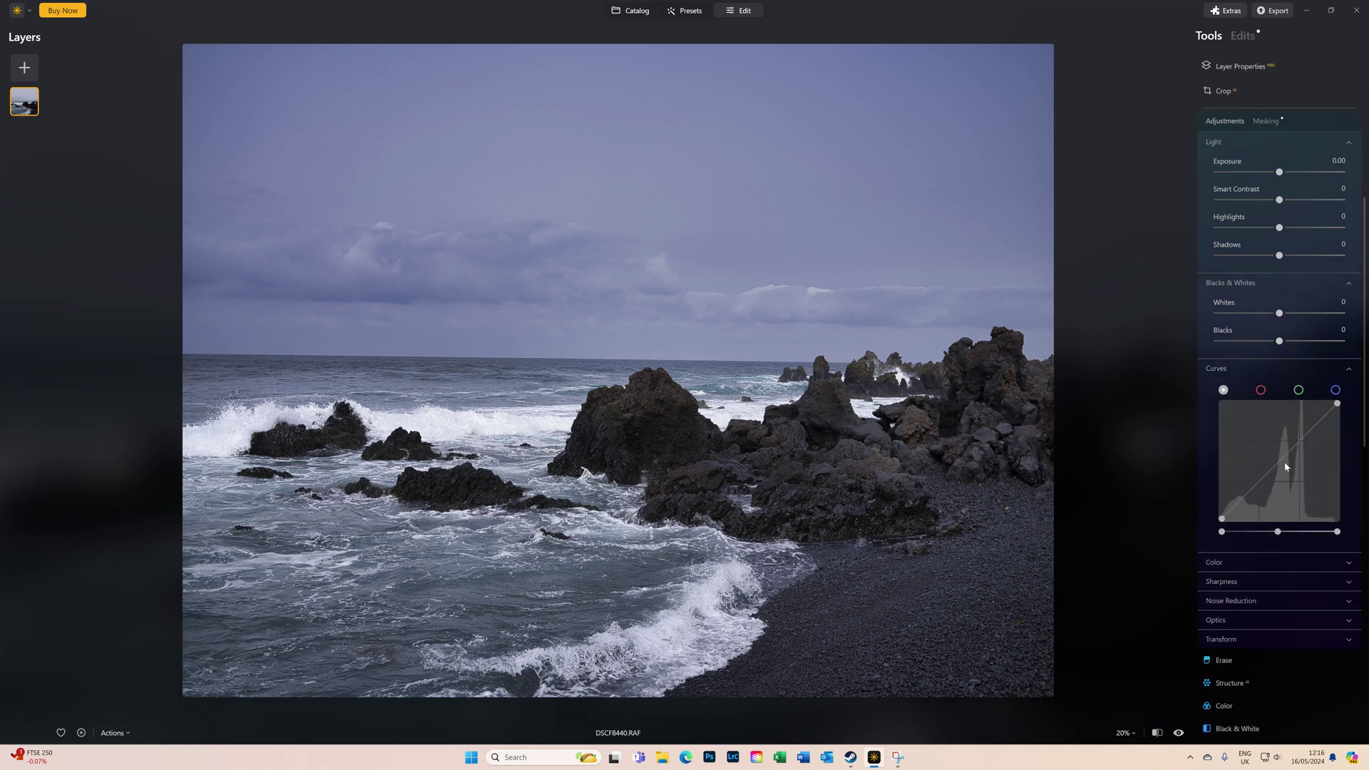
scroll(1291, 428, down, 3)
scroll(1281, 385, down, 2)
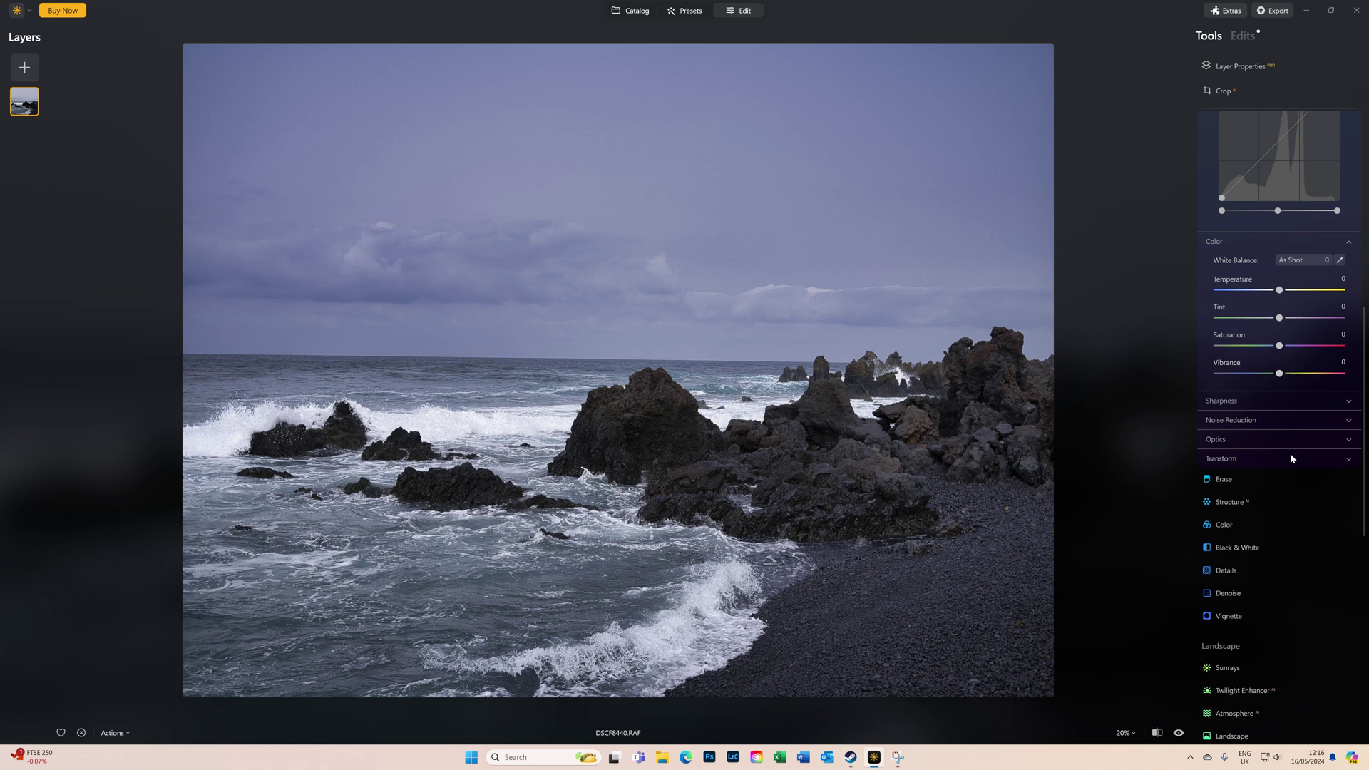
click(1276, 486)
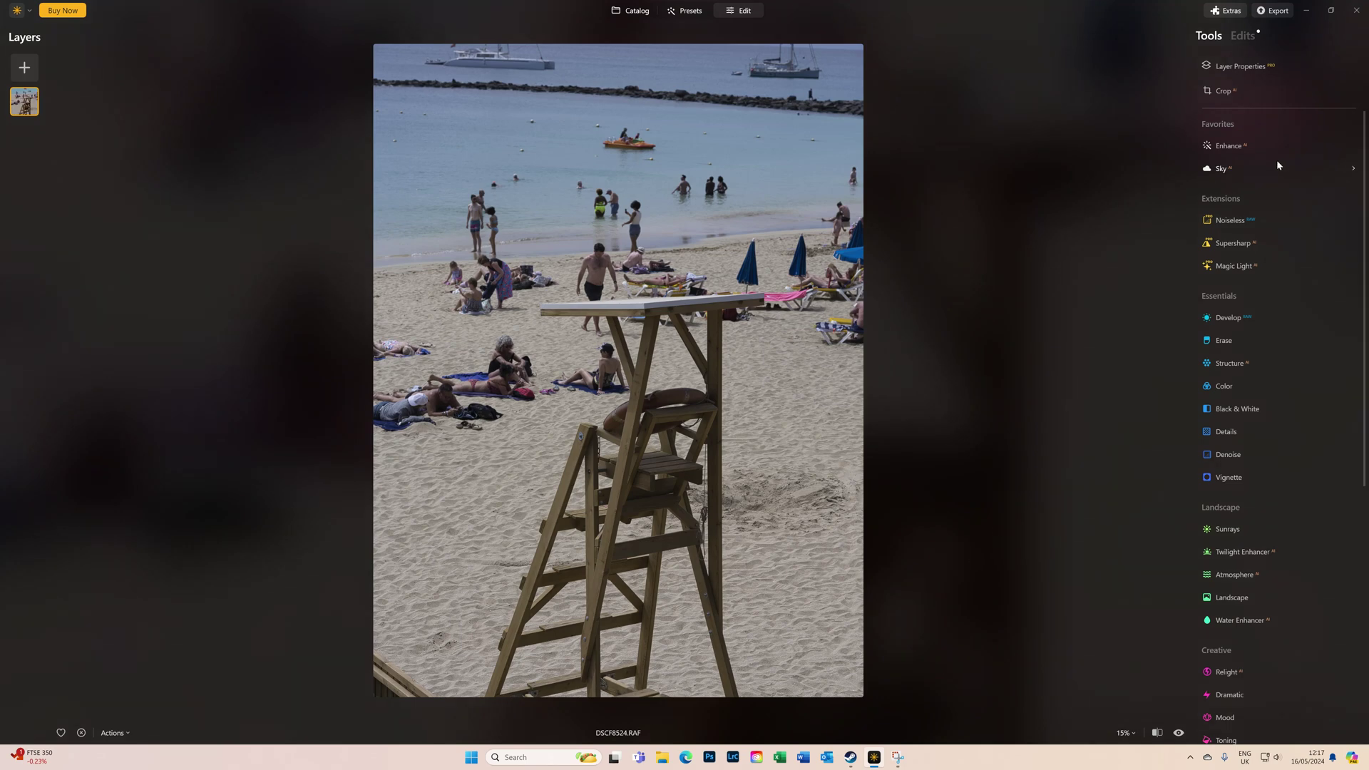
- Try the Enhance tool's Accent at 100 on the beach photo with the lifeguard chair
click(1243, 141)
drag(1216, 209, 1367, 205)
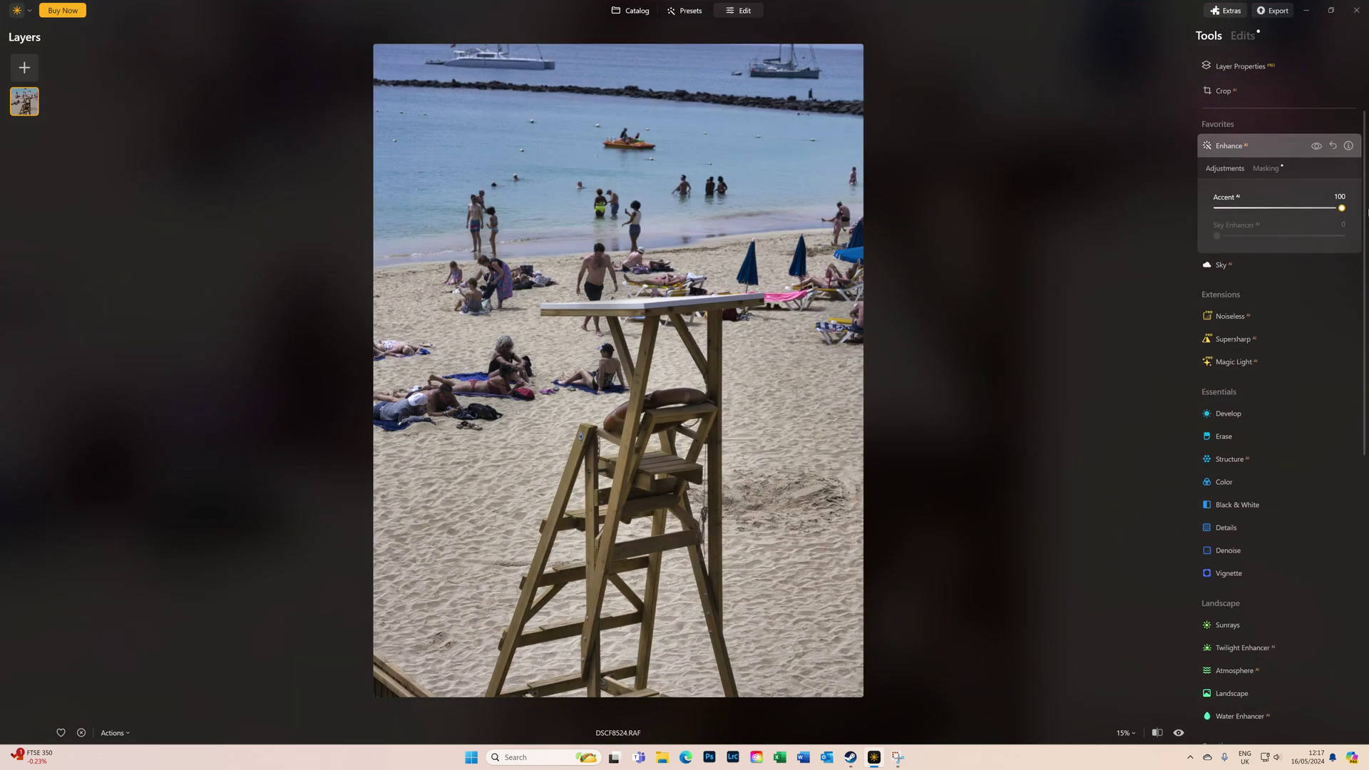
click(1231, 145)
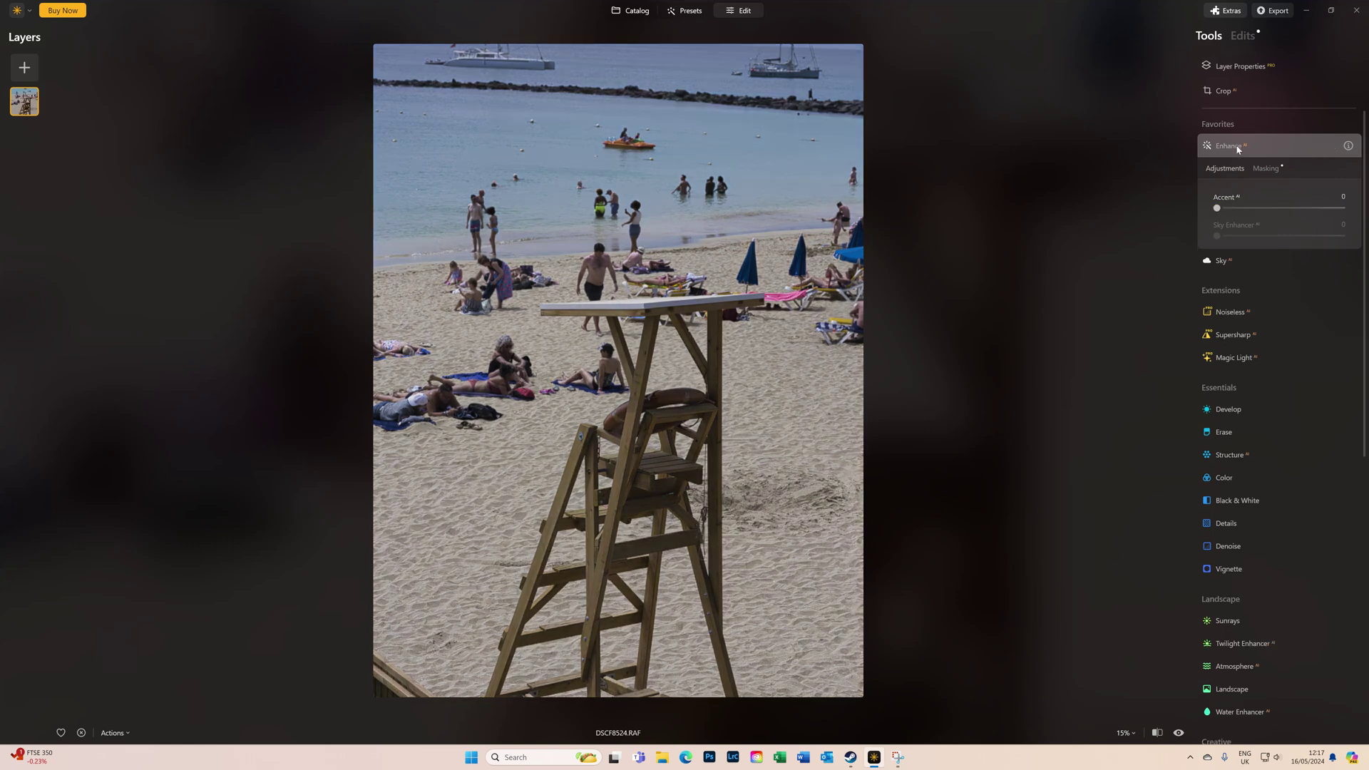
- In the beach photo's RAW Develop edit, set Smart Contrast to 22, Highlights to -8 and Blacks to 12
click(1243, 36)
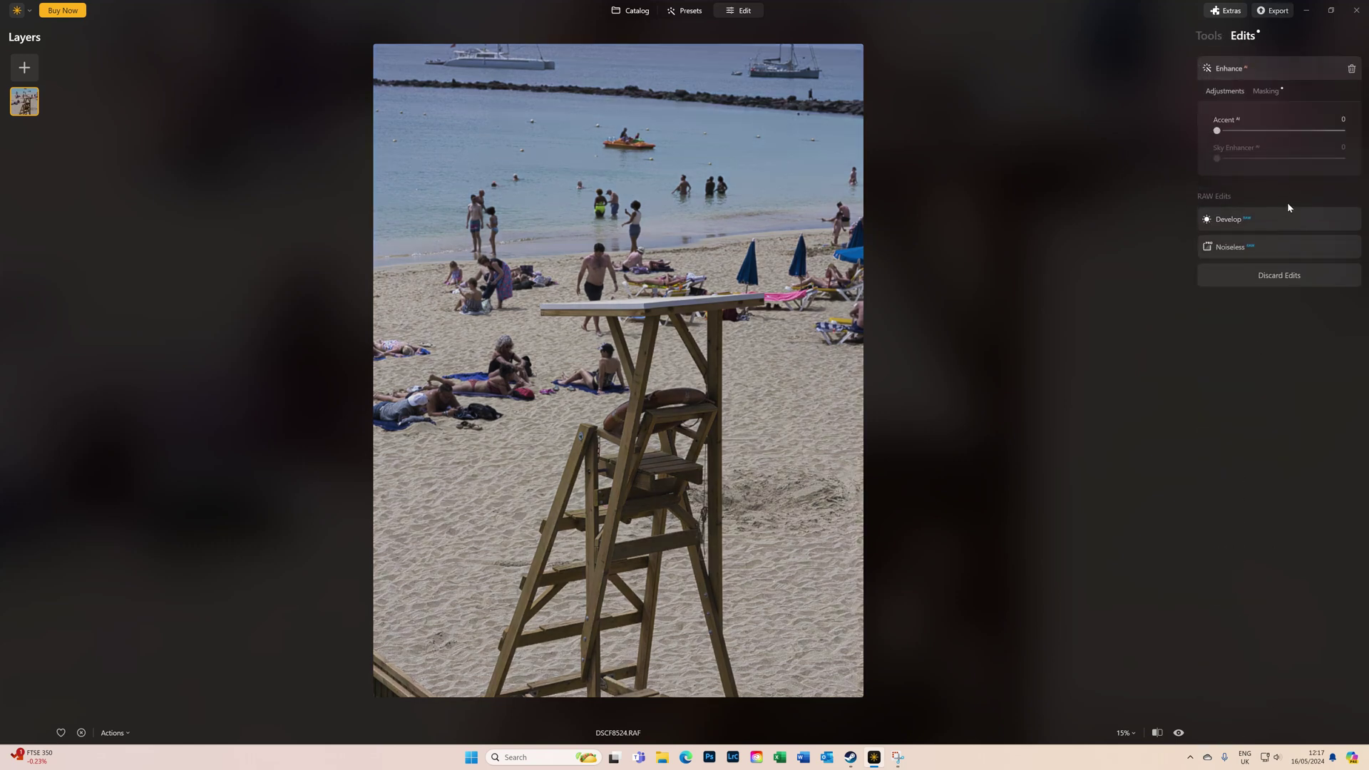
click(1222, 220)
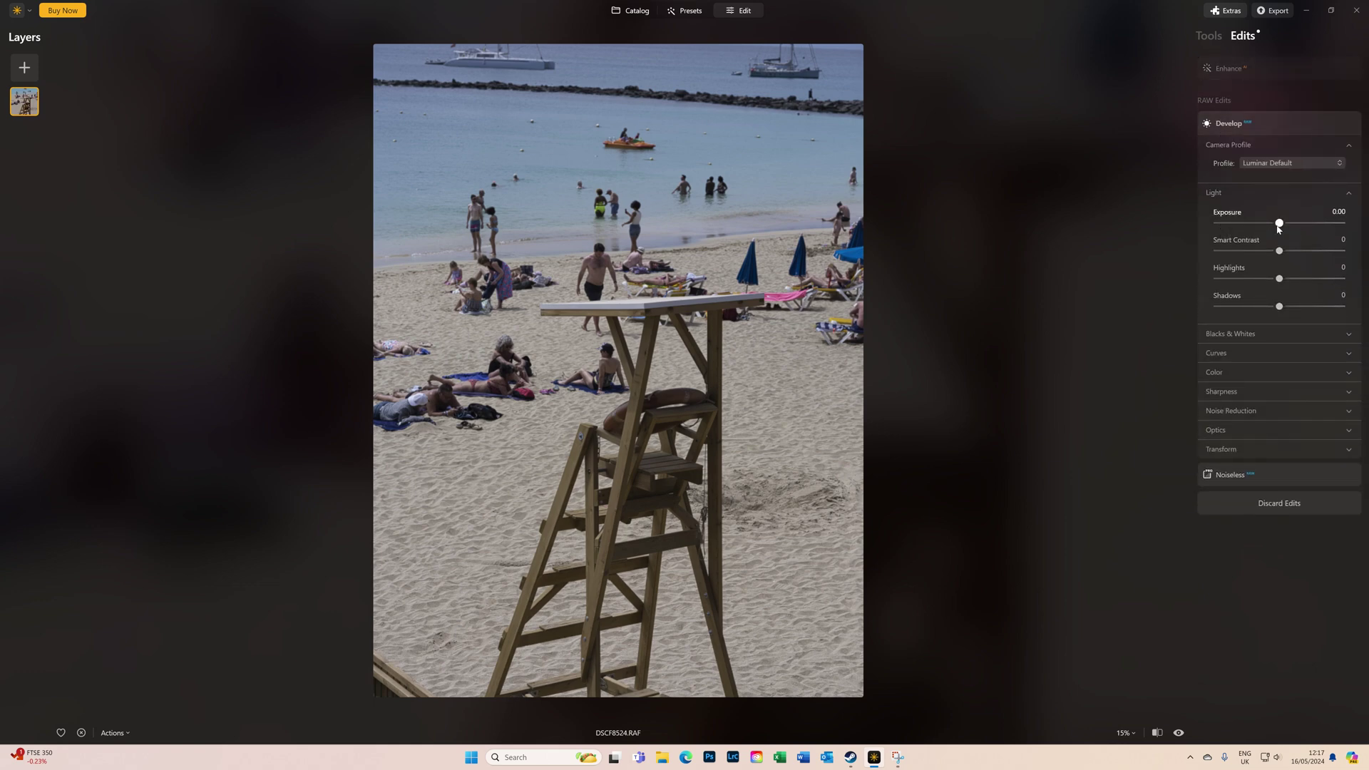
mouse_move(1280, 253)
mouse_down()
mouse_move(1326, 263)
mouse_move(1260, 280)
mouse_move(1274, 278)
mouse_up()
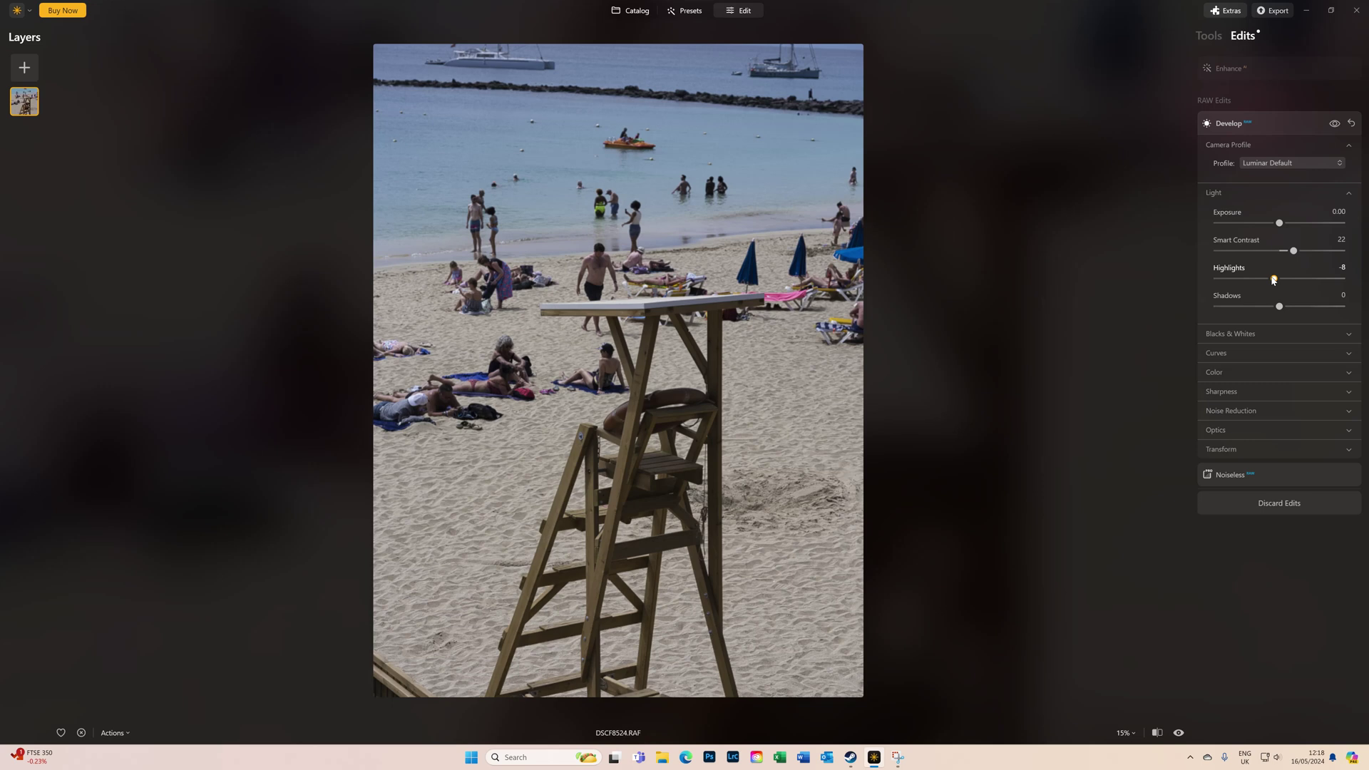
click(1250, 335)
drag(1278, 392, 1295, 397)
- Lift the beach photo's RGB tone curve with one point in the shadows and another in the brighter tones
click(1235, 421)
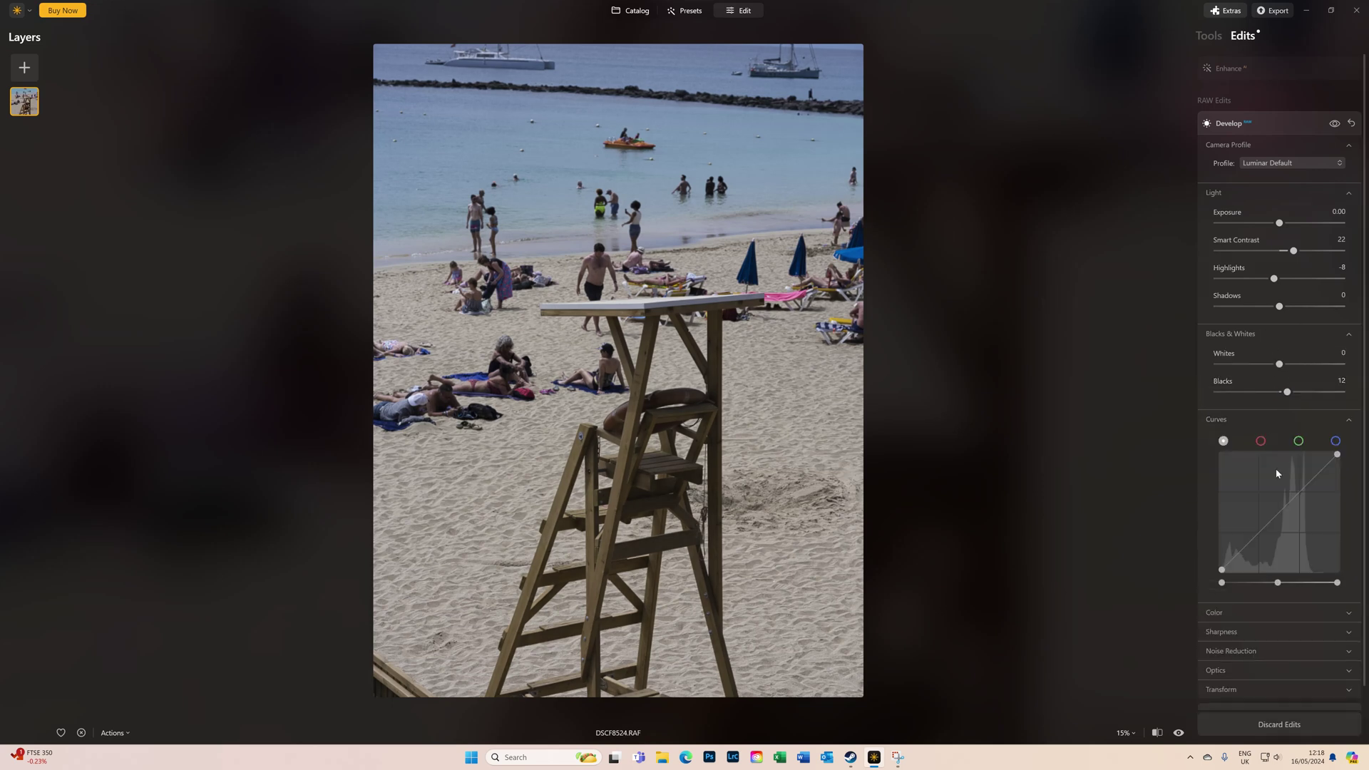
drag(1257, 534, 1255, 536)
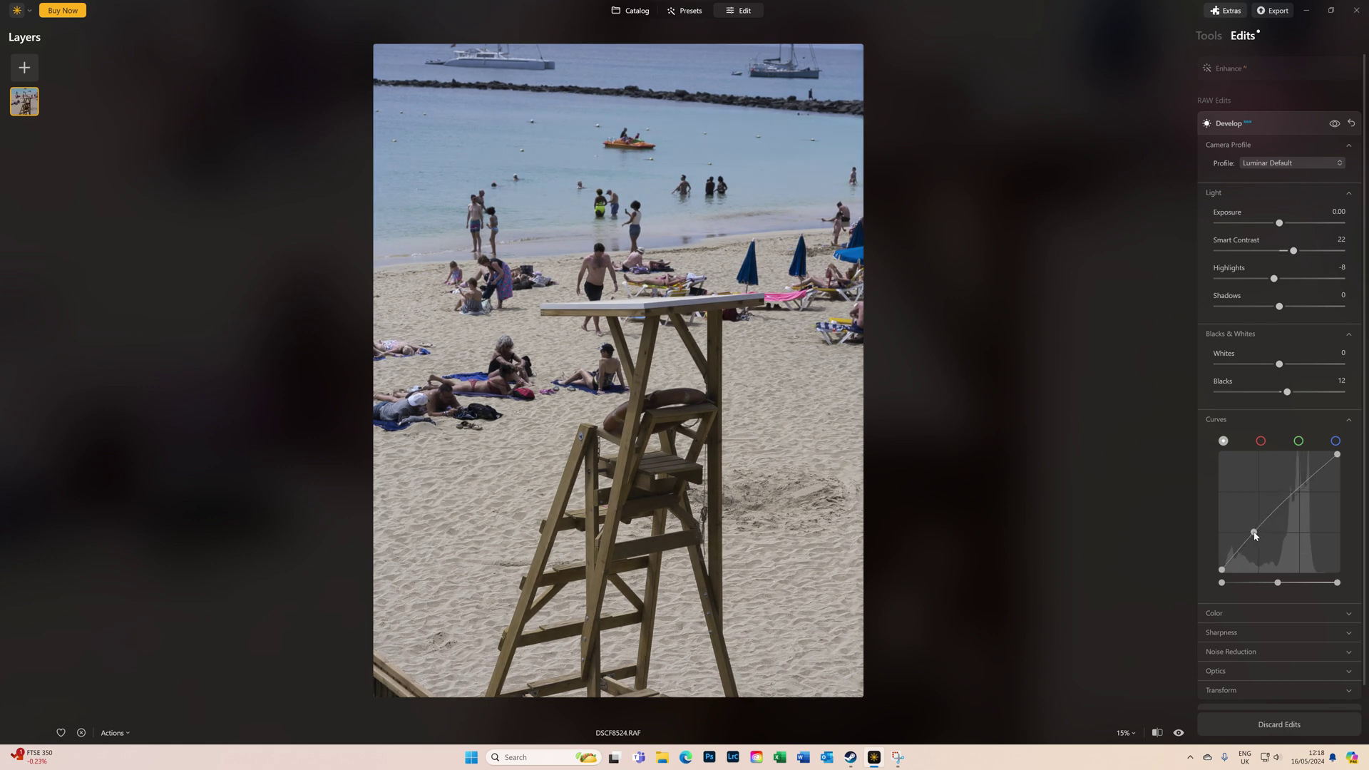
click(1303, 483)
- Adjust the RAW Develop color to Temperature 5185, Tint 22 and Saturation 1
click(1262, 615)
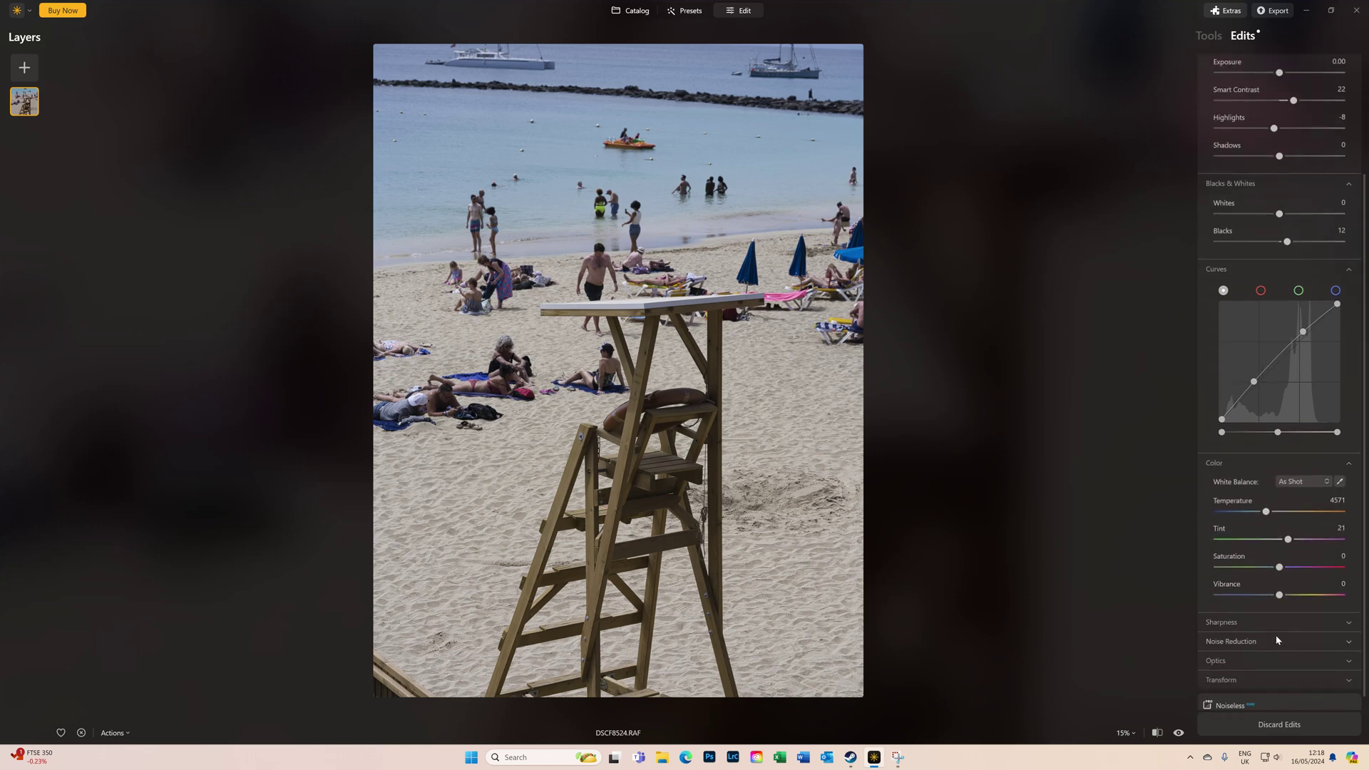
drag(1266, 504, 1275, 505)
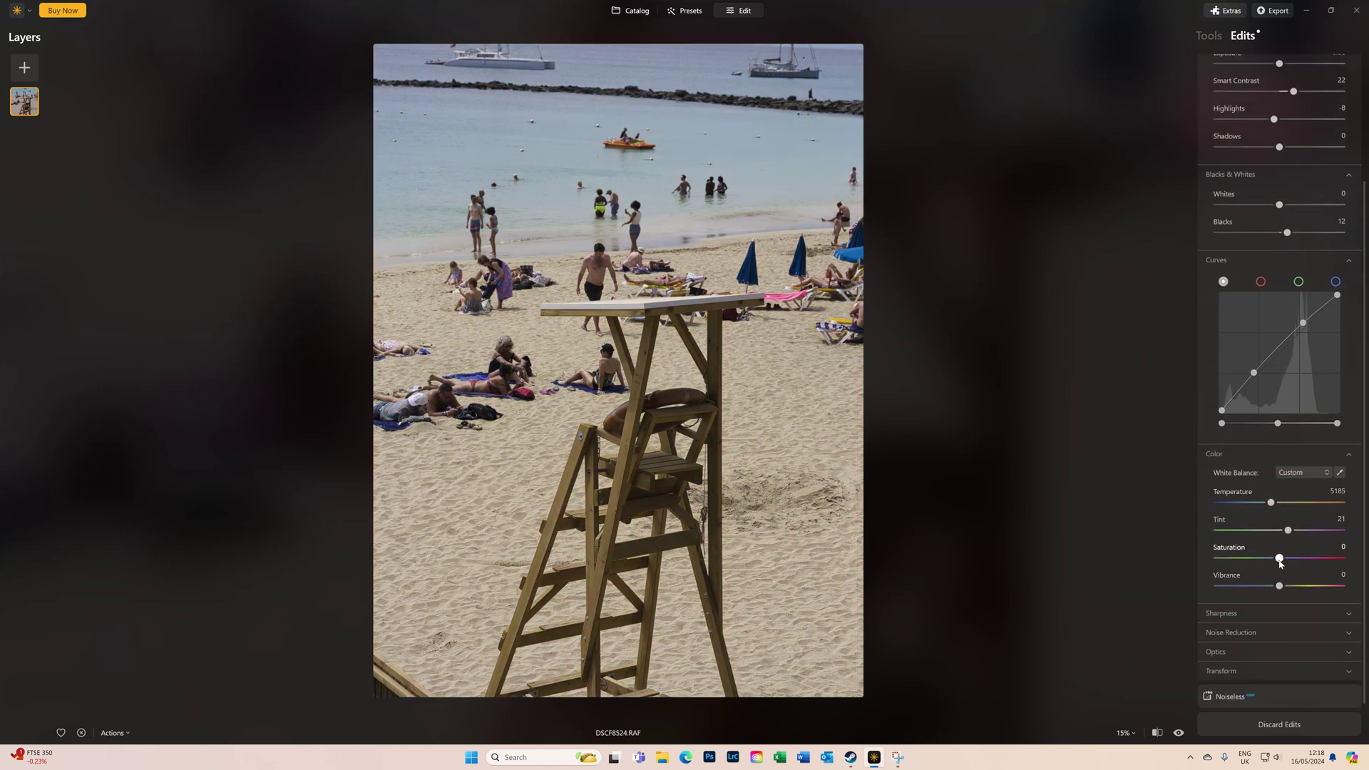
click(1280, 557)
click(1289, 531)
- Set the RAW Develop Sharpen amount to 4
click(1239, 614)
scroll(1239, 611, down, 1)
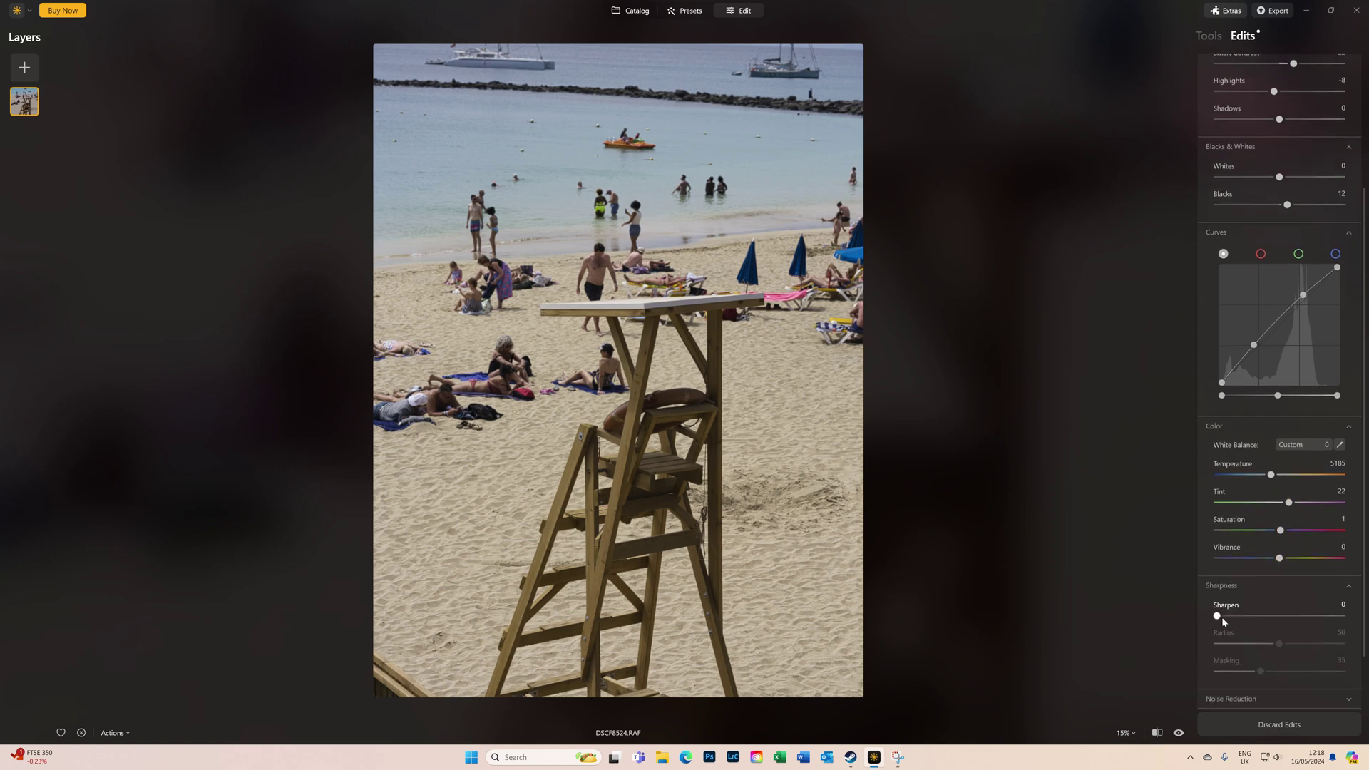
drag(1221, 618, 1225, 617)
scroll(1275, 645, down, 2)
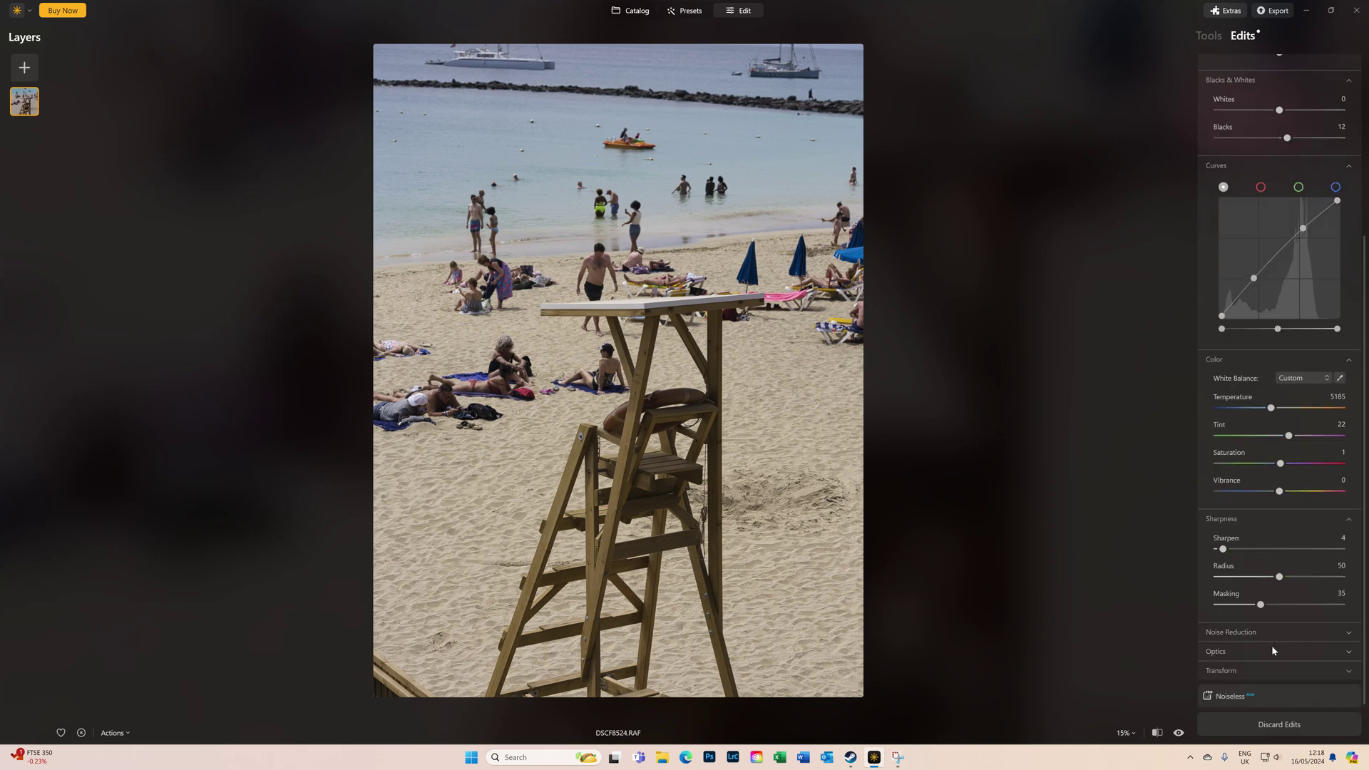
- Apply Color Harmony to the beach photo with Brilliance 20 and Warmth -1
click(1208, 37)
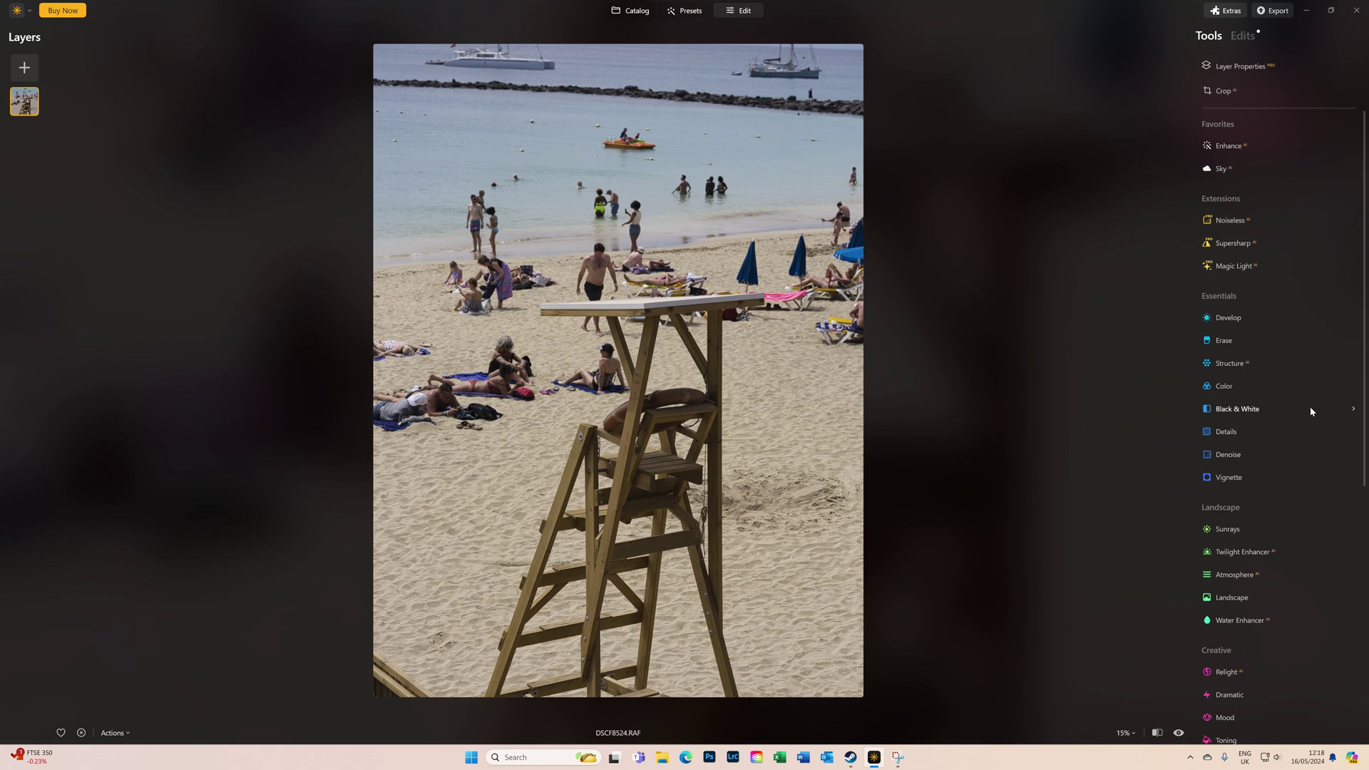
scroll(1303, 396, down, 8)
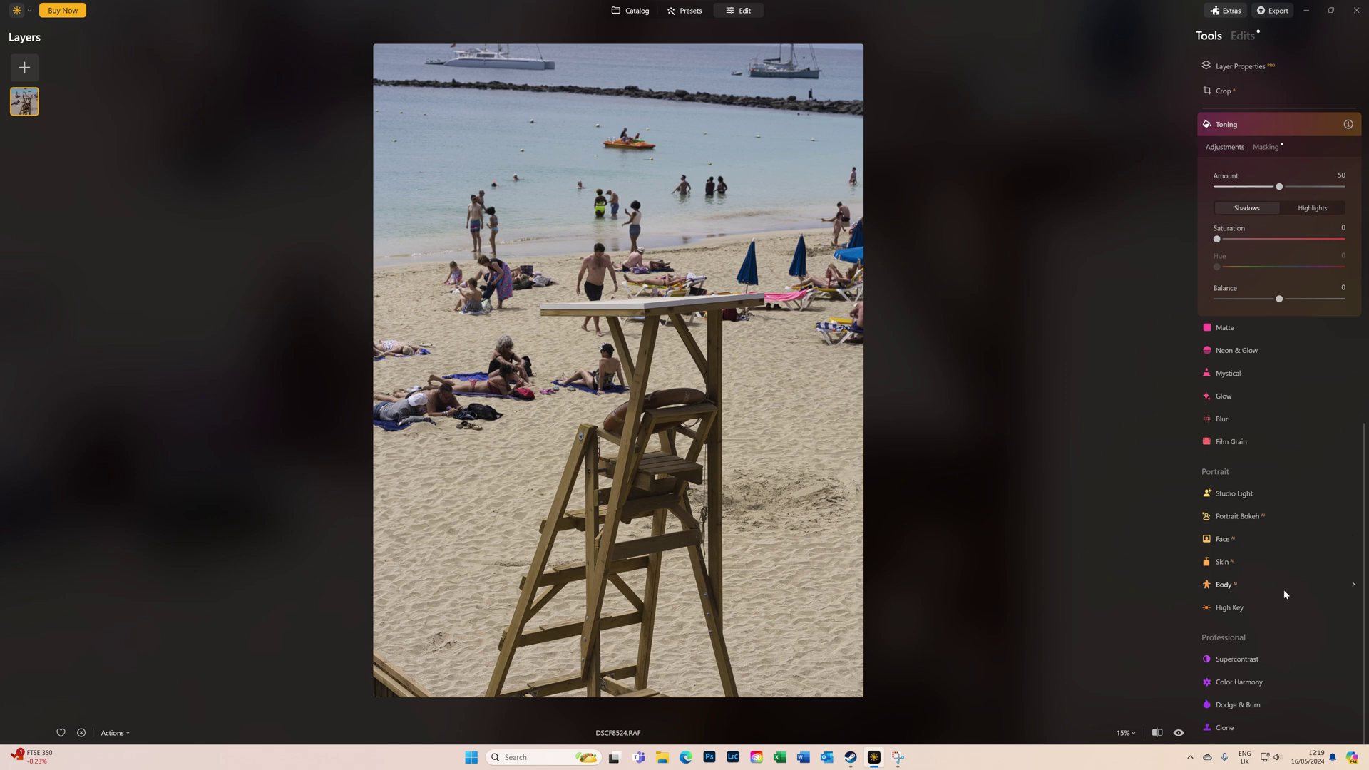
click(1261, 682)
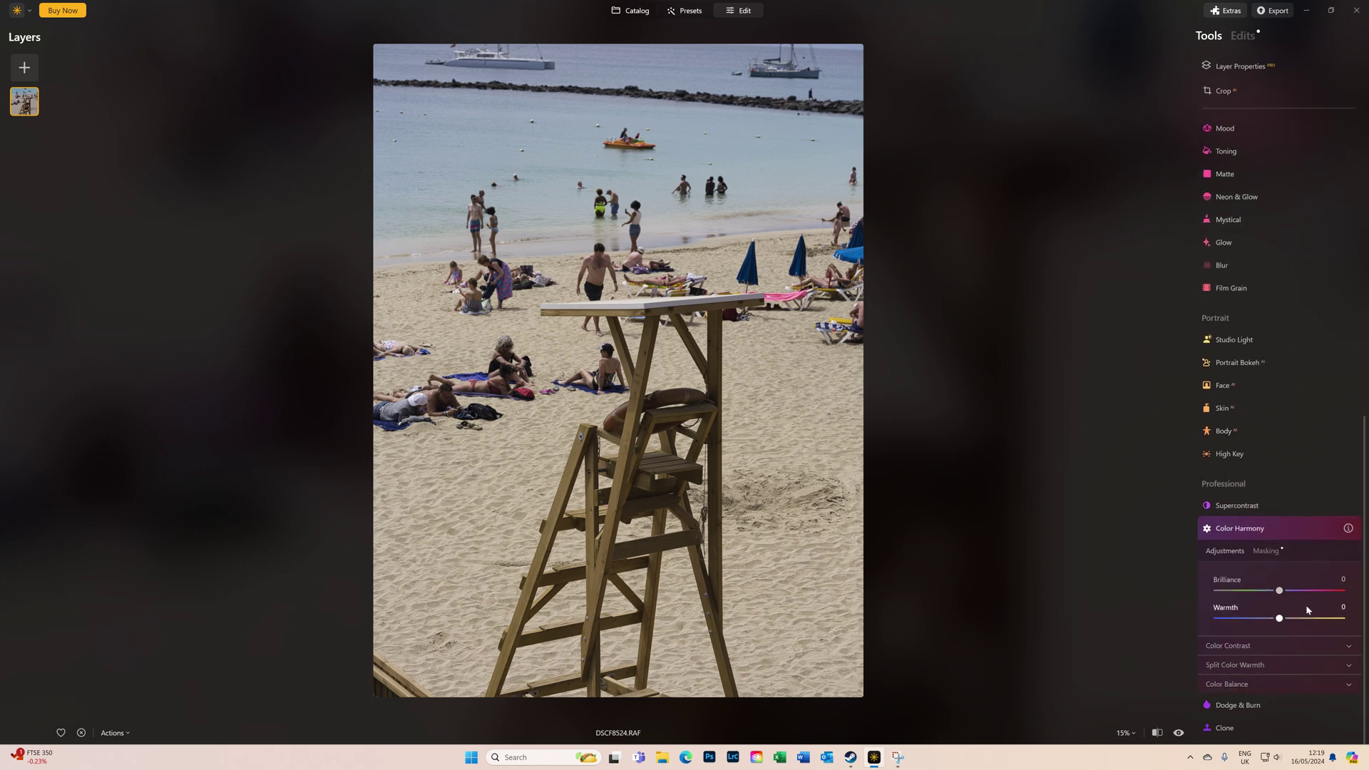
drag(1282, 595, 1280, 625)
- Compare the beach photo before and after all edits, and return to the start of the tool list
click(1184, 738)
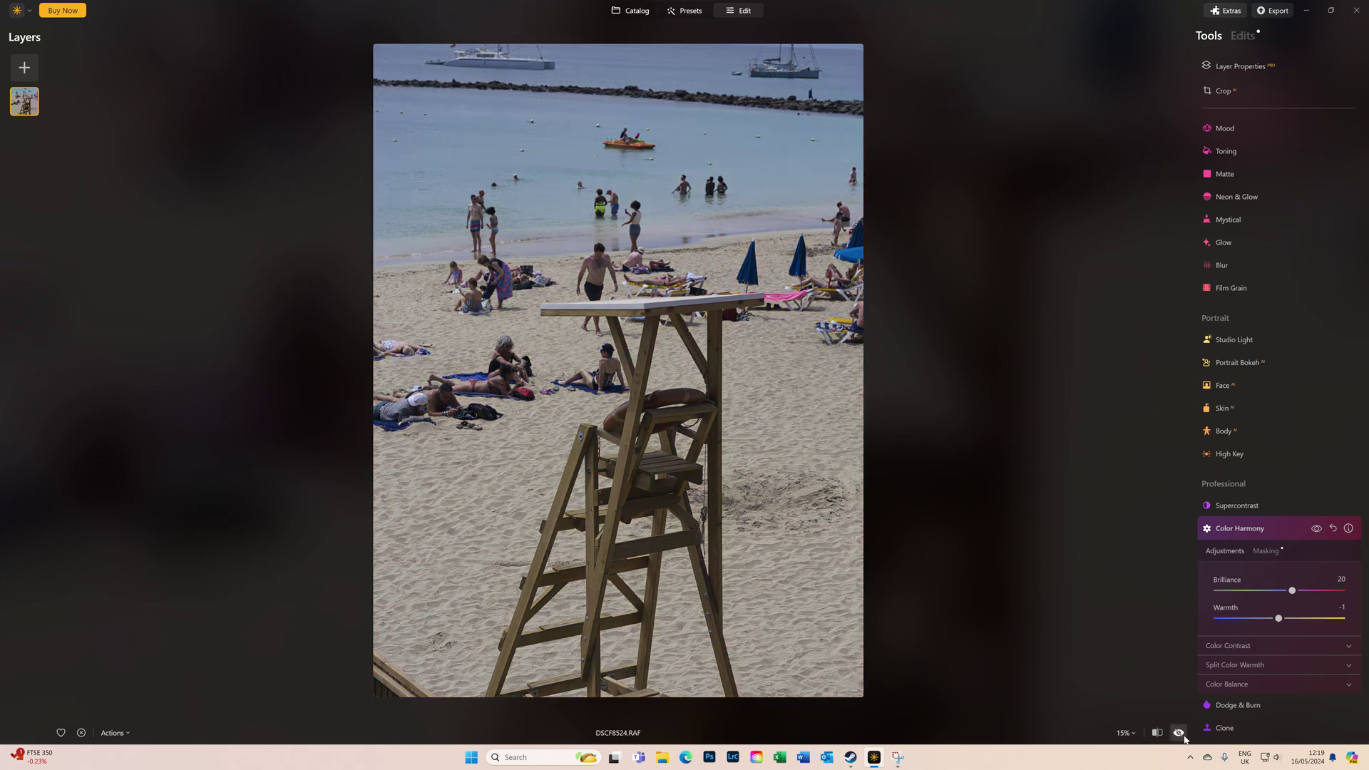
click(1184, 738)
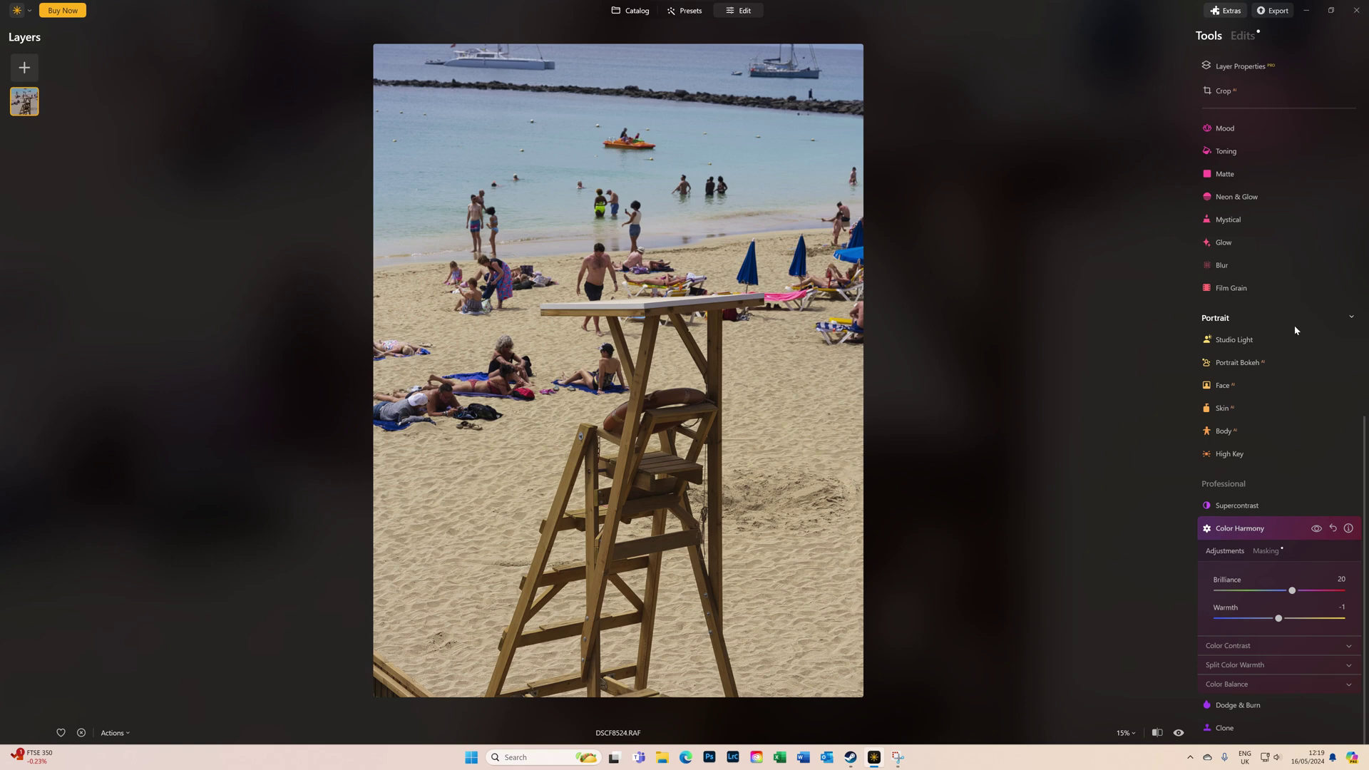
scroll(1296, 329, up, 8)
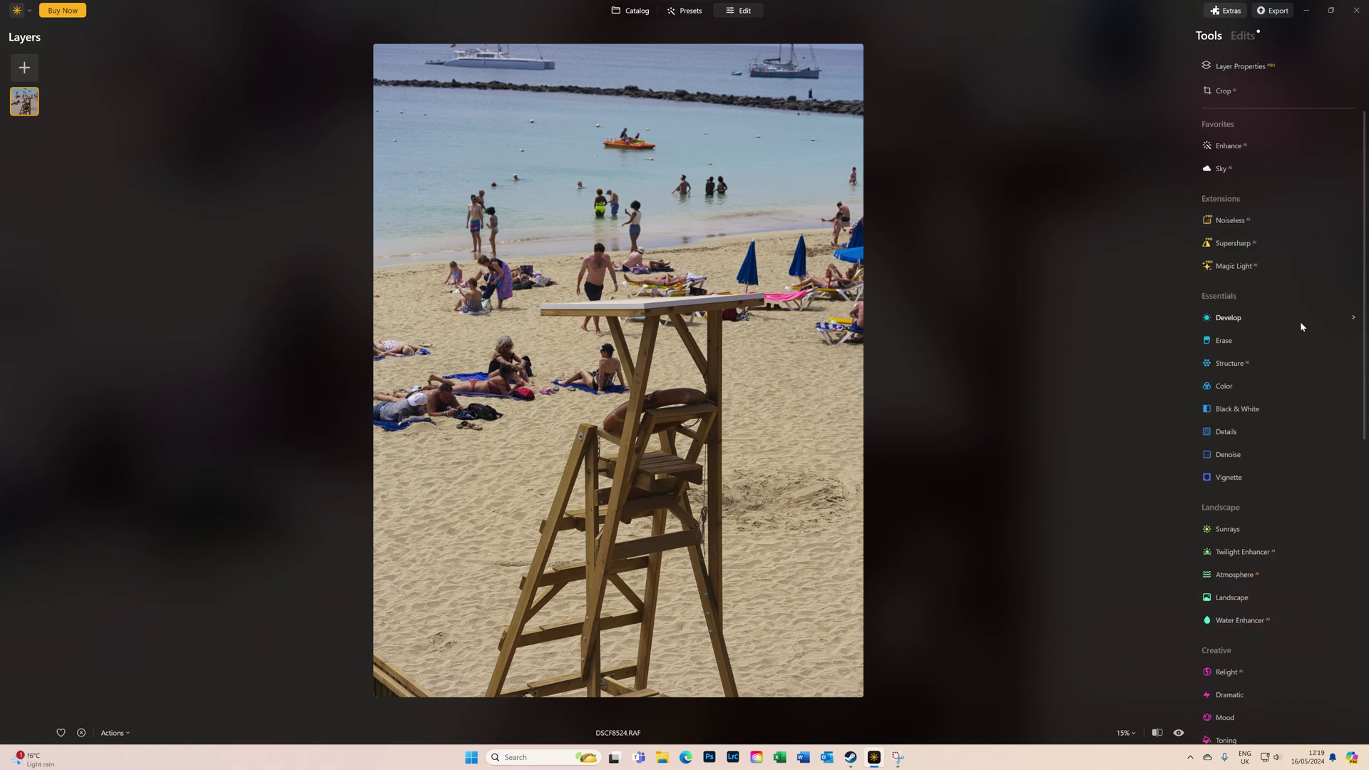